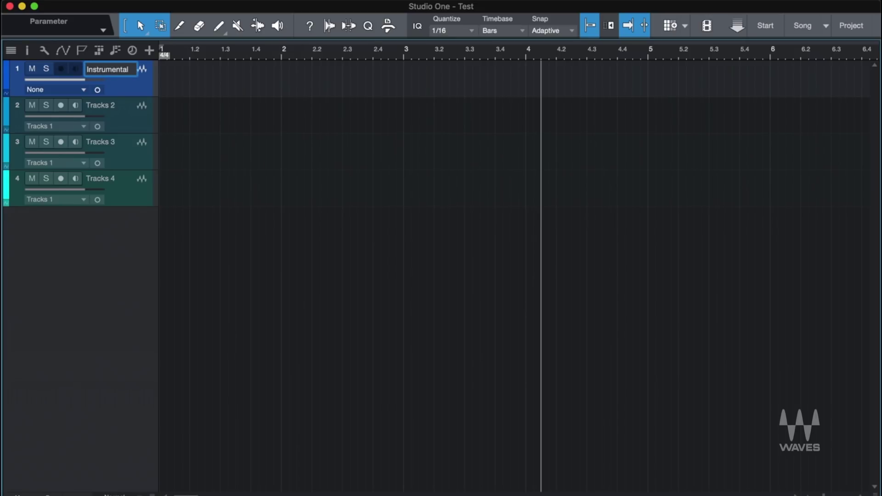
Rename the second track Lead, the third track BGV and the fourth track BGV 2
key("Tab")
type("Lead")
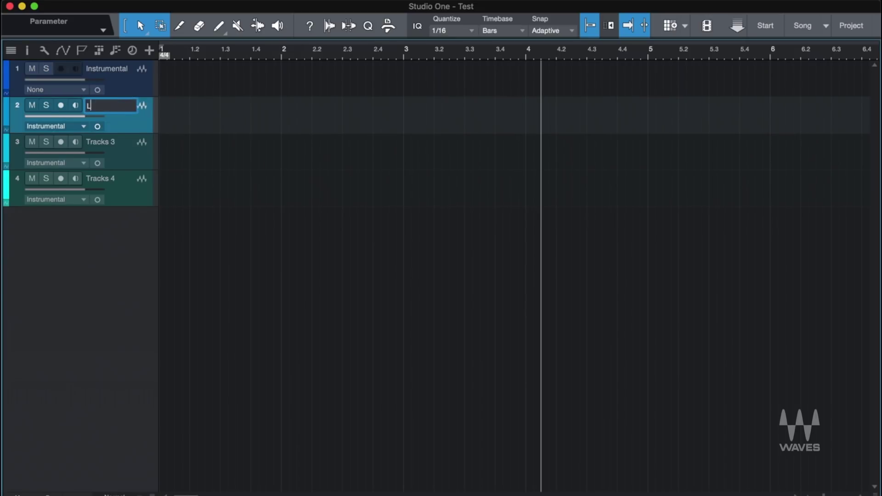
key("Return")
key("Tab")
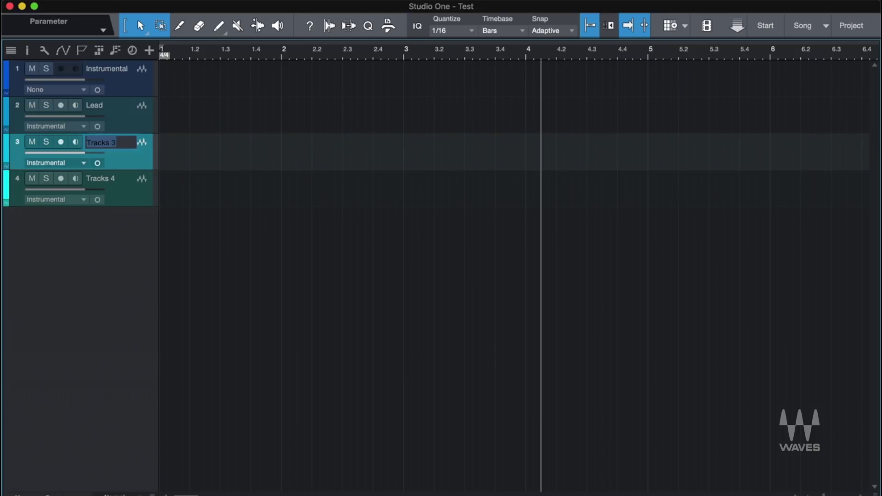
type("Background")
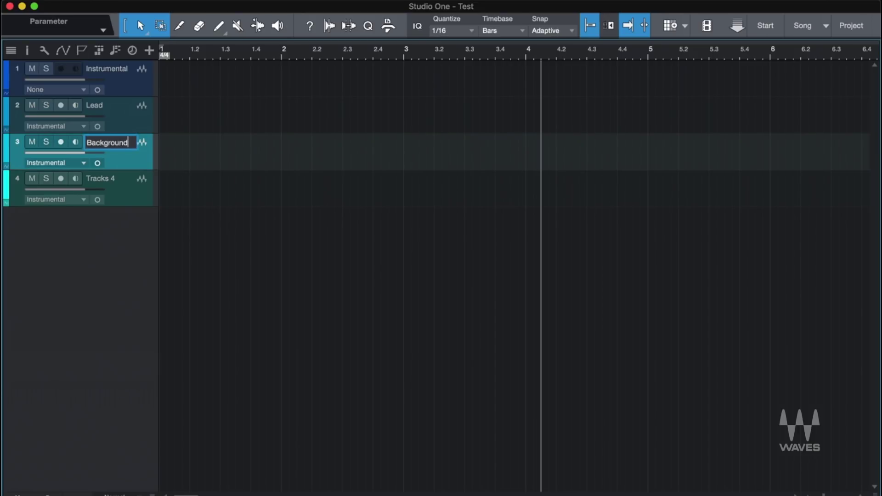
key("super+a")
type("BGV")
key("Tab")
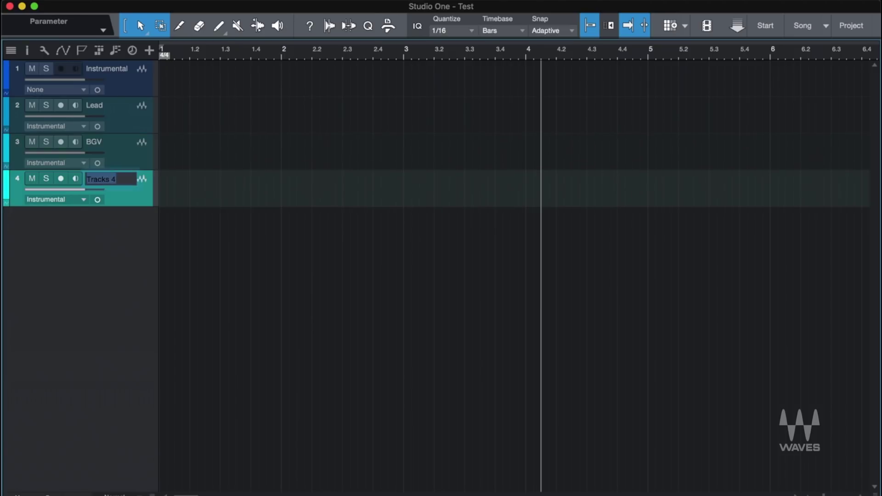
type("BGV 2")
key("Return")
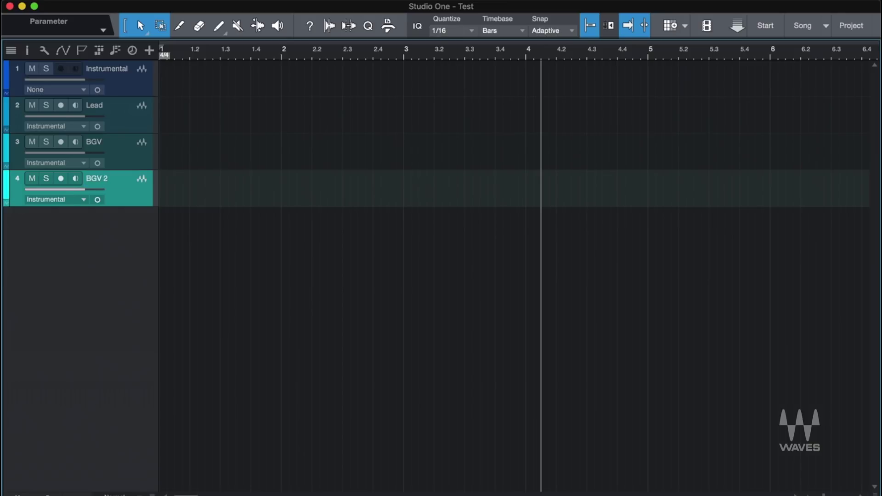
Show the track inspector and the mixer, and add a bus channel named Leads
key("F4")
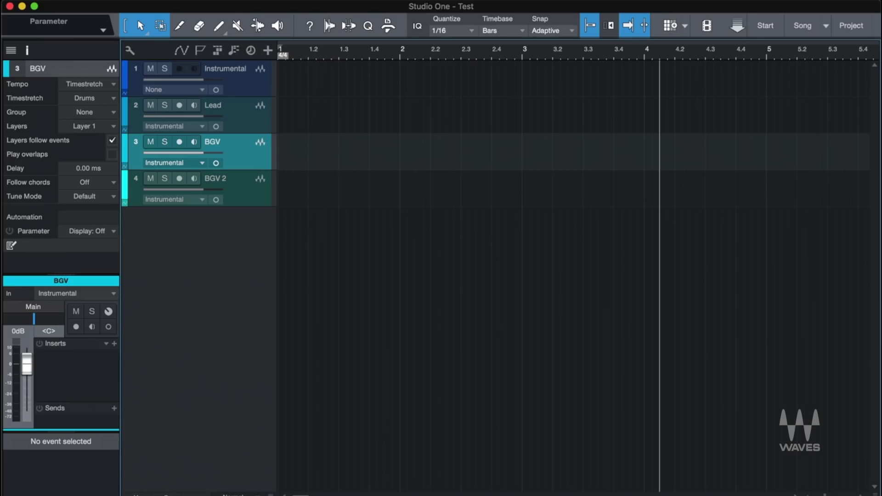
key("F3")
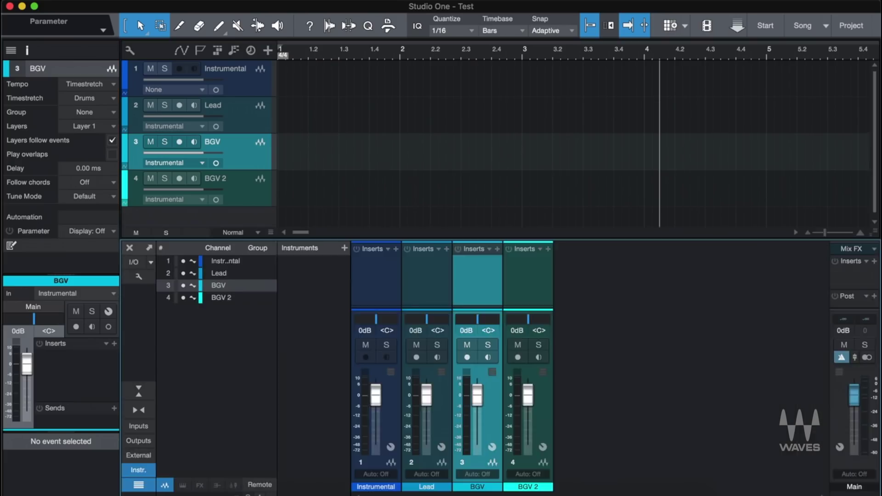
right_click(594, 242)
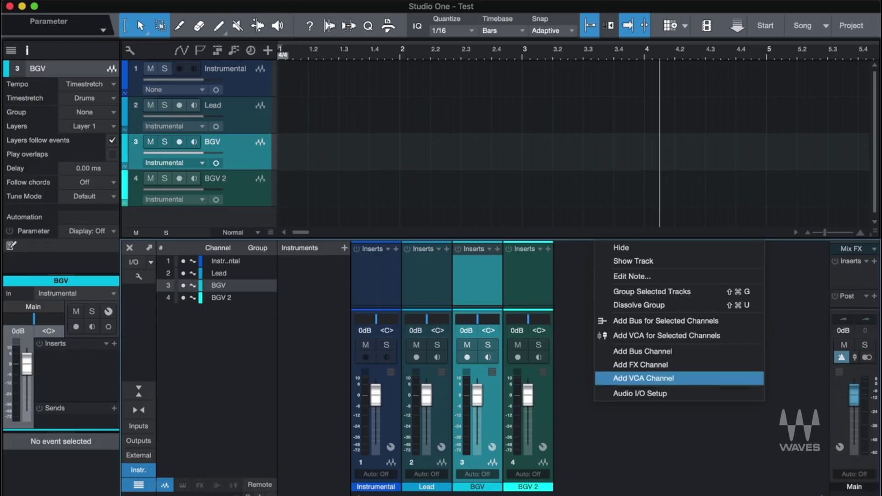
left_click(642, 351)
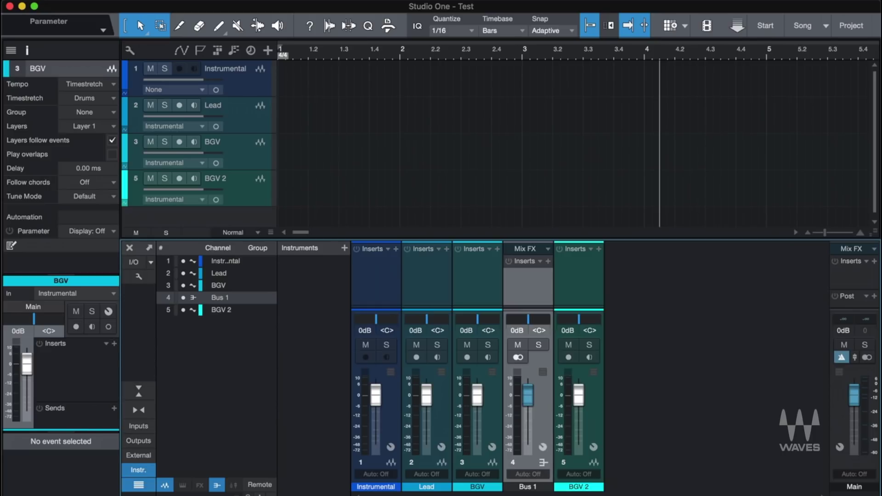
double_click(527, 487)
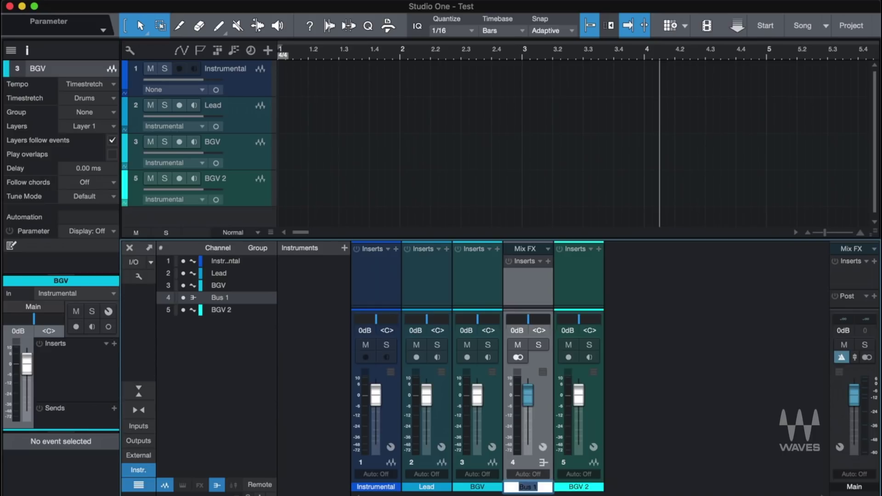
type("Leads")
key("Return")
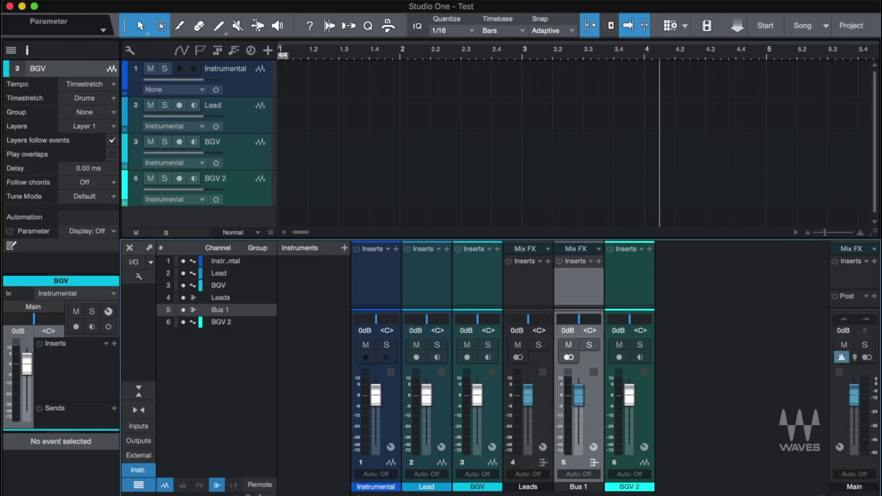
Name the second bus channel Backgrounds, and reorder the buses so Leads follows Lead and Backgrounds follows BGV 2
double_click(578, 487)
type("BGV")
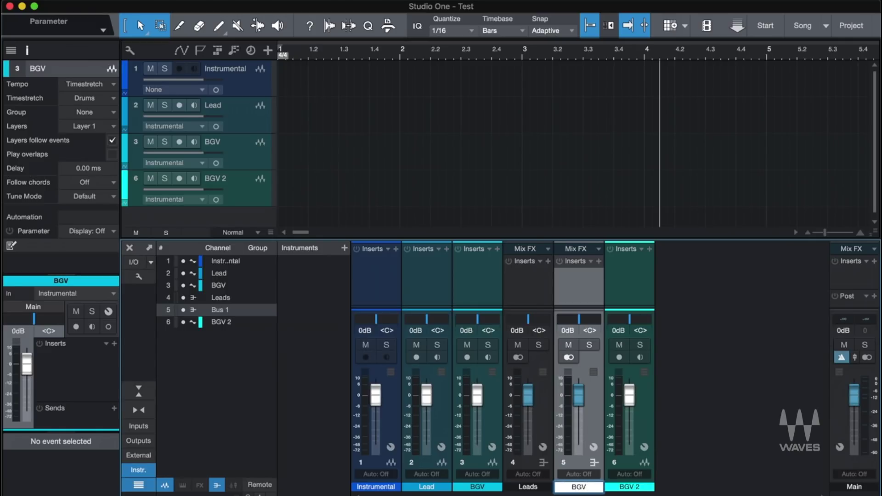
key("BackSpace")
key("BackSpace")
type("ackgrounds")
key("Return")
left_click_drag(578, 487, 655, 486)
left_click_drag(528, 487, 455, 486)
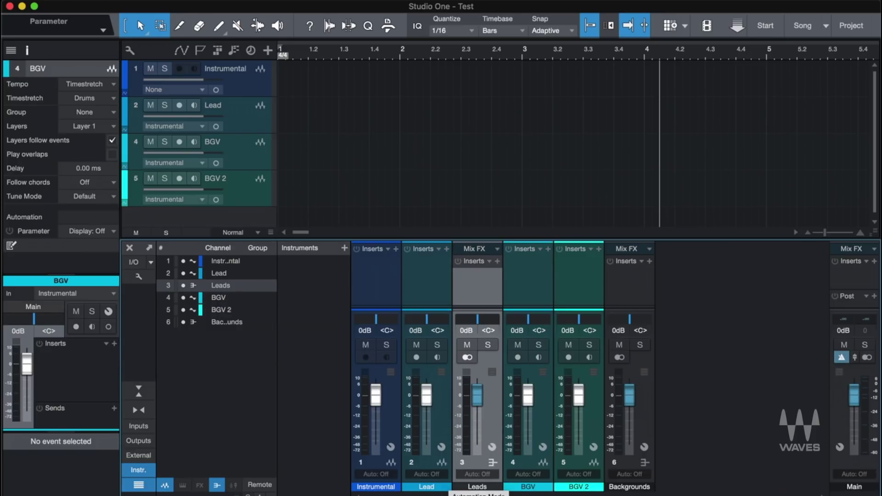
Route the Lead track's output to the Leads bus, and the BGV and BGV 2 outputs to the Backgrounds bus
left_click(239, 111)
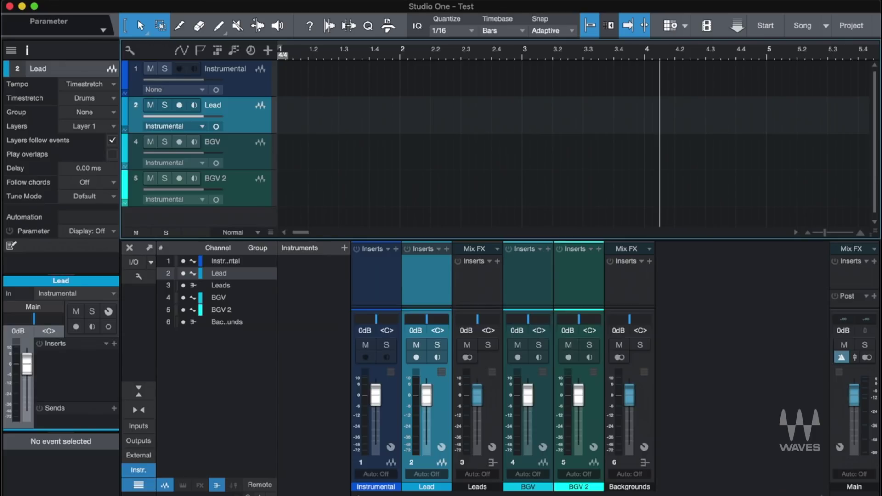
left_click(33, 306)
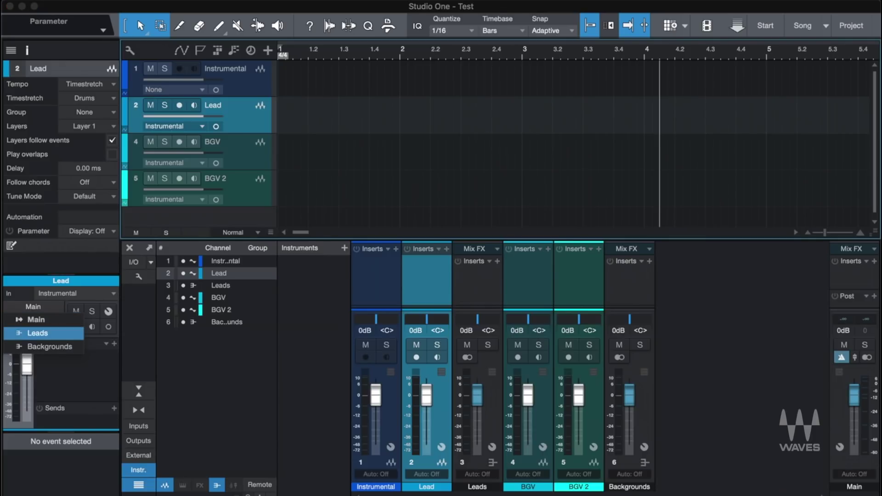
left_click(37, 332)
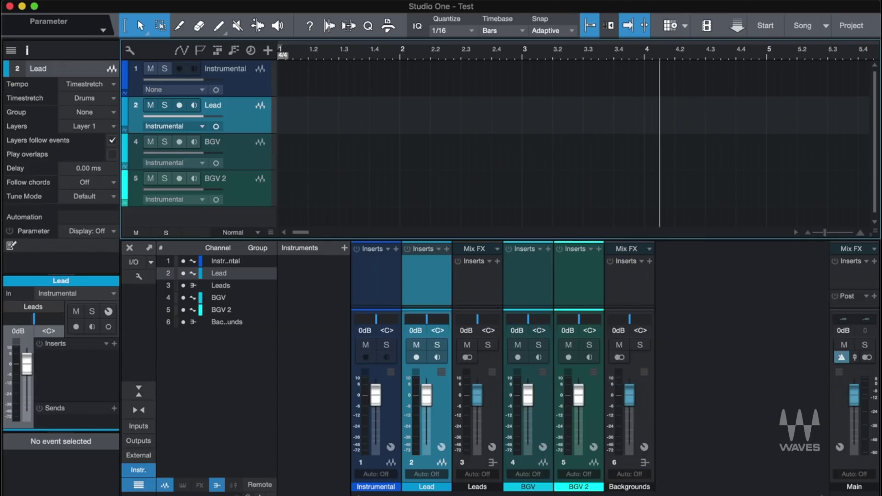
left_click(236, 143)
left_click(237, 178, "shift")
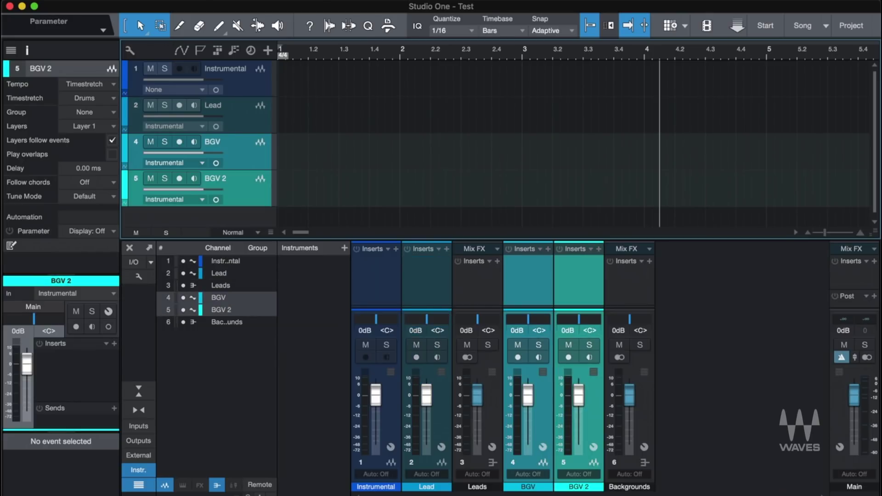
left_click(33, 306)
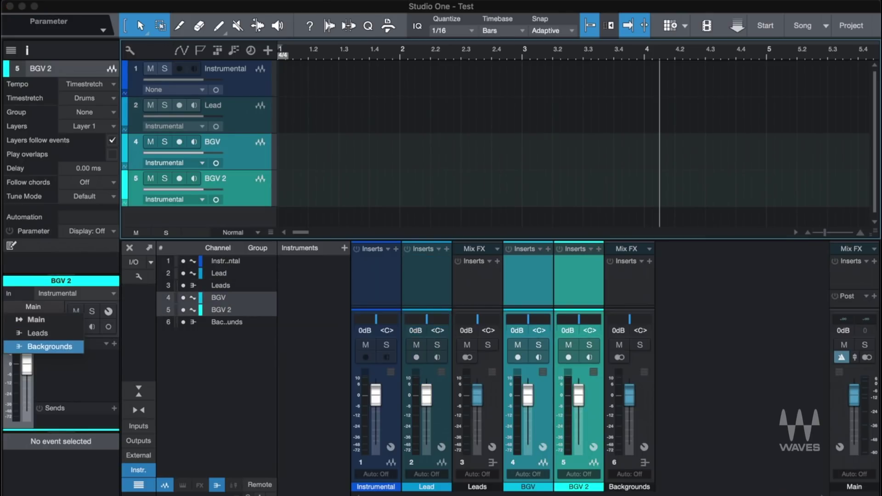
left_click(49, 347)
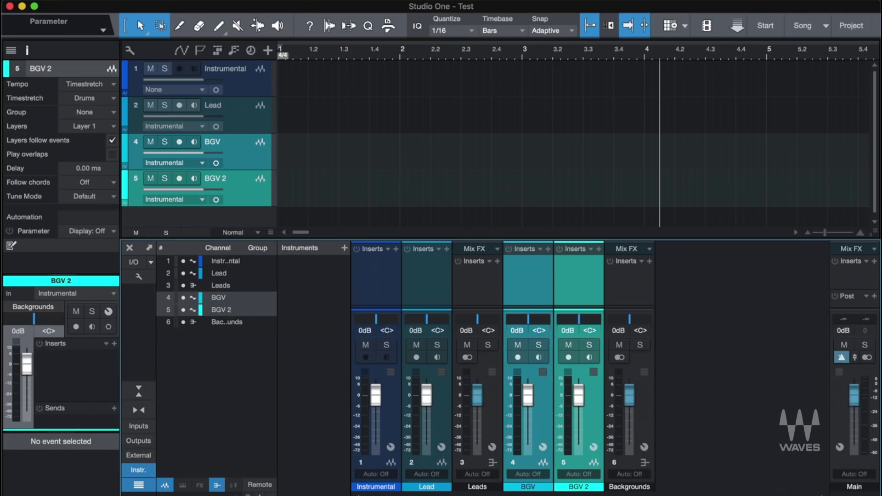
Insert the SSLGChannel Stereo plug-in on the Instrumental channel and lower its input gain
left_click(395, 248)
left_click(477, 278)
type("ssl")
key("Down")
key("Down")
key("Down")
key("Down")
key("Down")
key("Down")
key("Down")
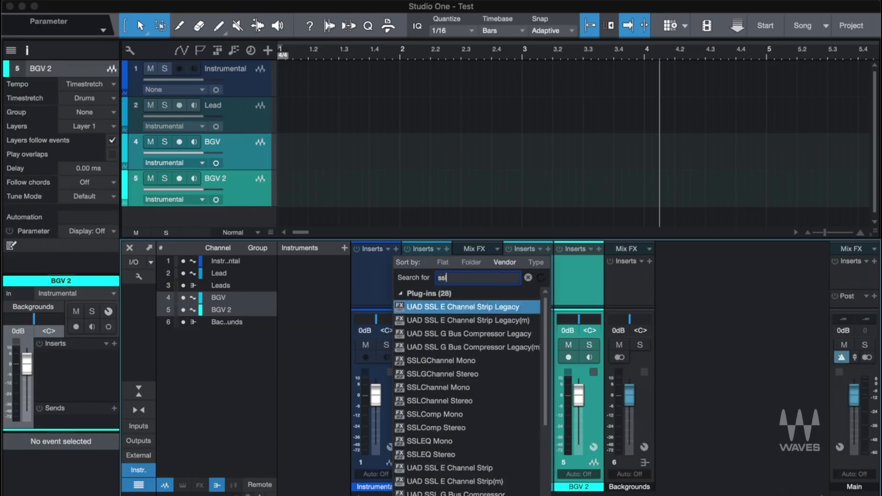
key("Down")
key("Down")
key("Down")
key("Up")
key("Up")
key("Up")
key("Up")
key("Down")
key("Up")
key("Return")
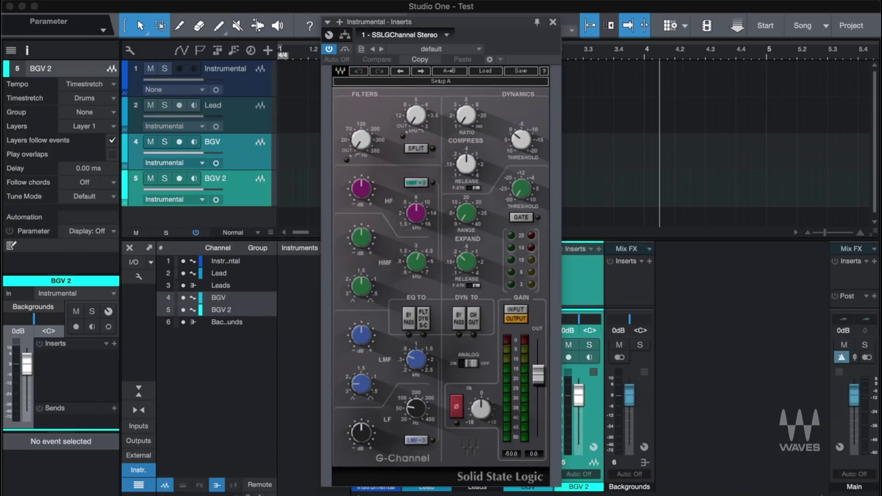
left_click(482, 408)
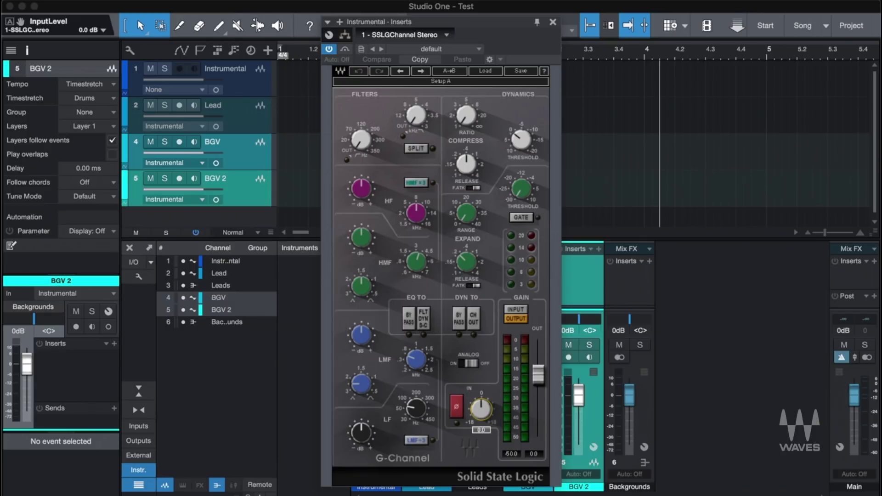
left_click_drag(481, 408, 481, 417)
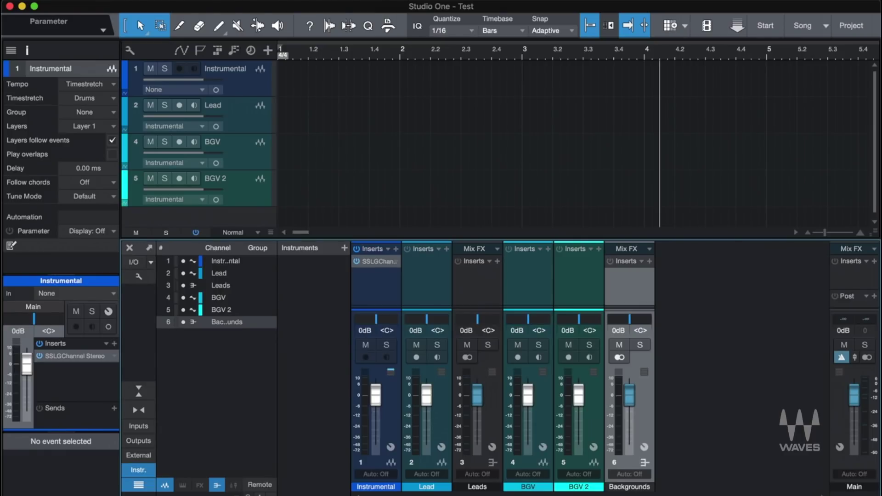
Copy the Instrumental channel's SSLGChannel insert to all channels from Lead through Backgrounds
left_click(427, 486)
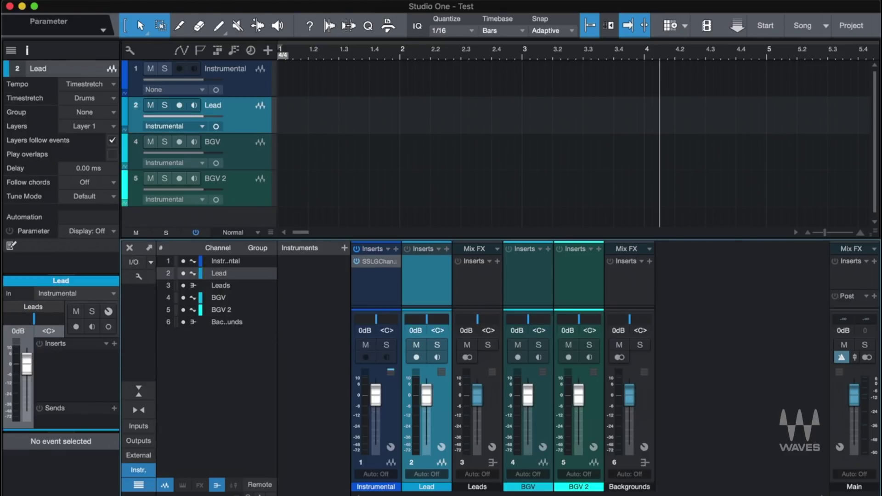
left_click(630, 487, "shift")
left_click_drag(376, 261, 416, 276)
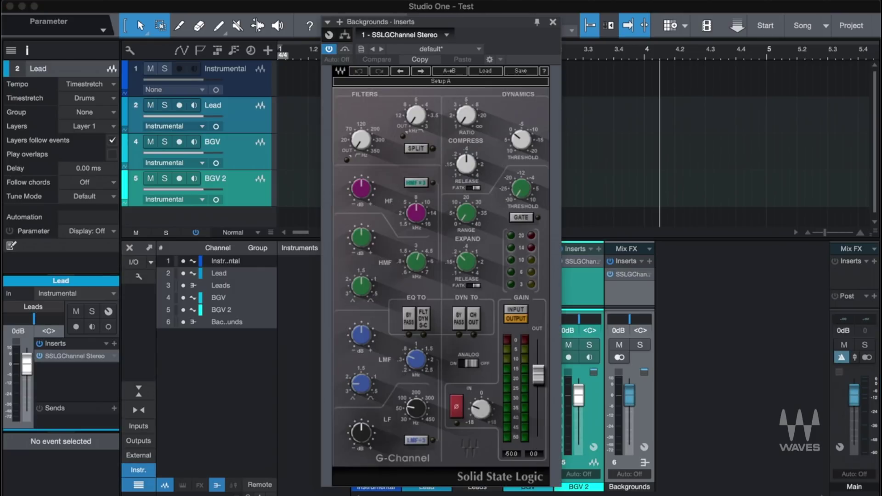
left_click(553, 22)
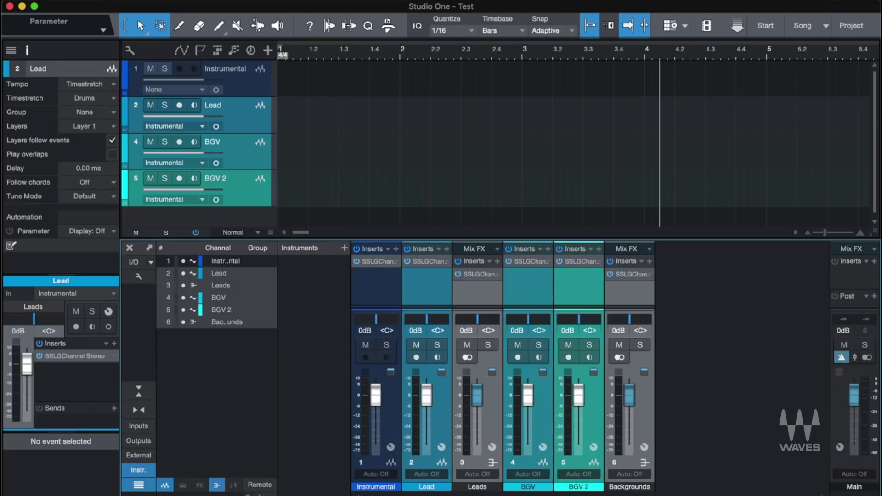
Color the BGV, BGV 2 and Backgrounds channels the same medium green
left_click(630, 487)
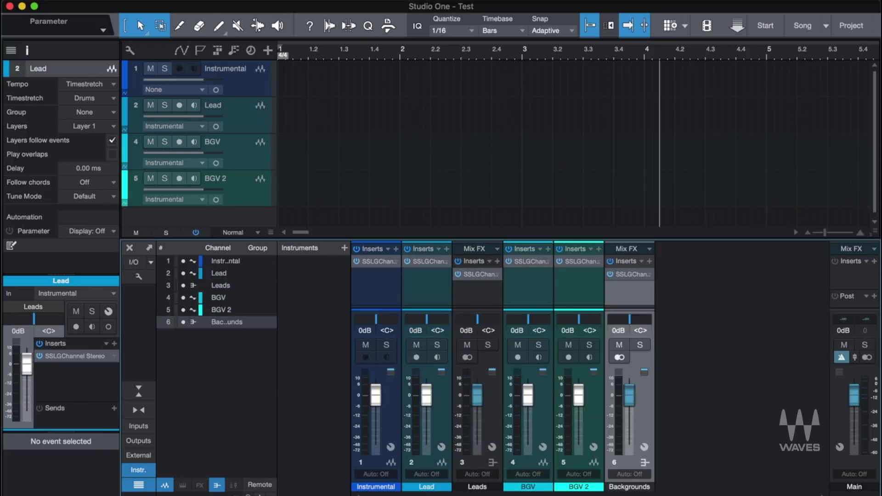
left_click(528, 487, "shift")
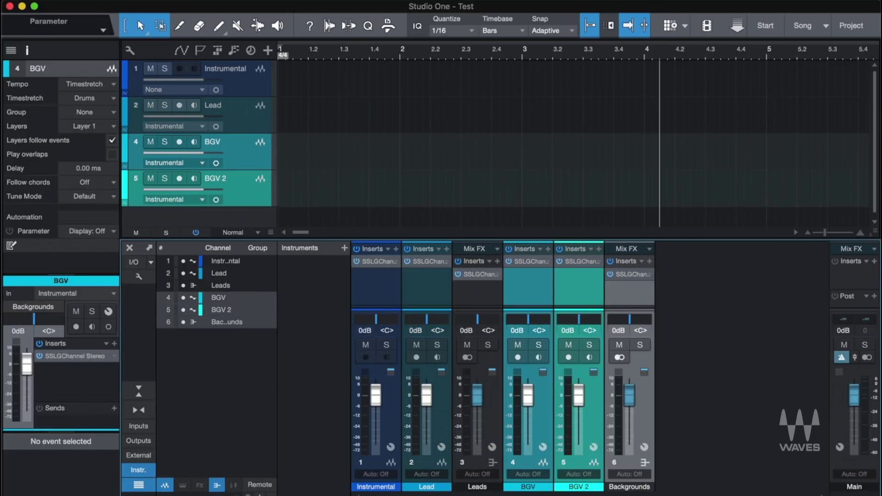
key("ctrl+shift+Right")
key("ctrl+shift+Right")
key("ctrl+shift+Right")
key("ctrl+shift+Right")
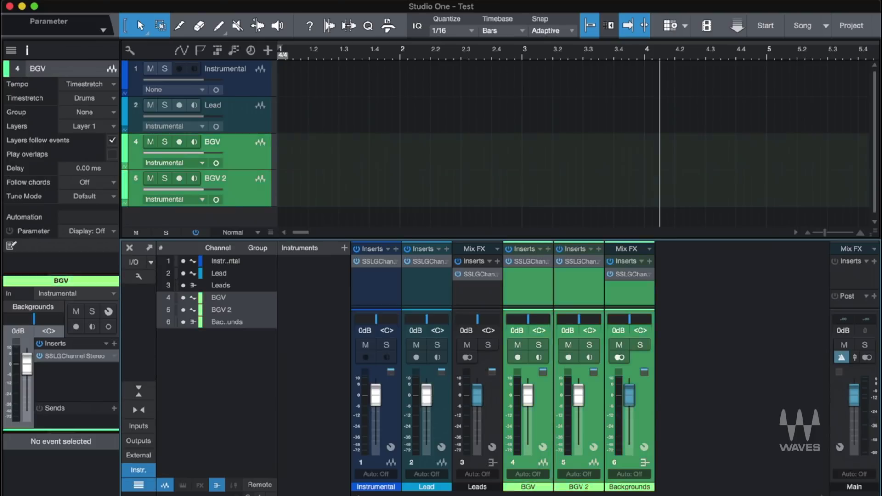
left_click(644, 487)
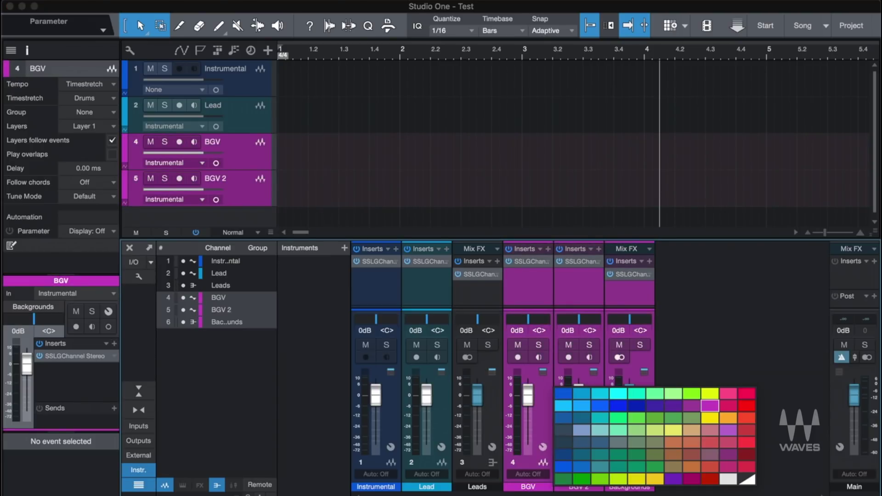
left_click(618, 455)
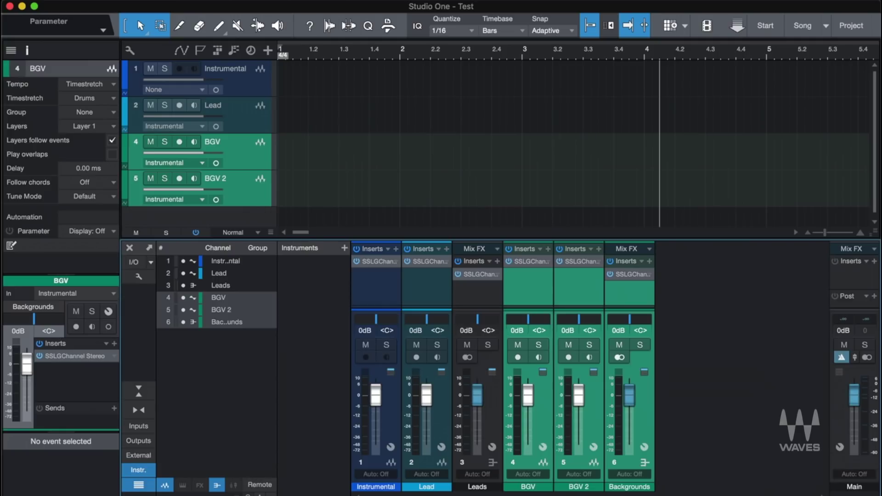
Color the Lead and Leads channels bright red
left_click(478, 461)
left_click(427, 461, "shift")
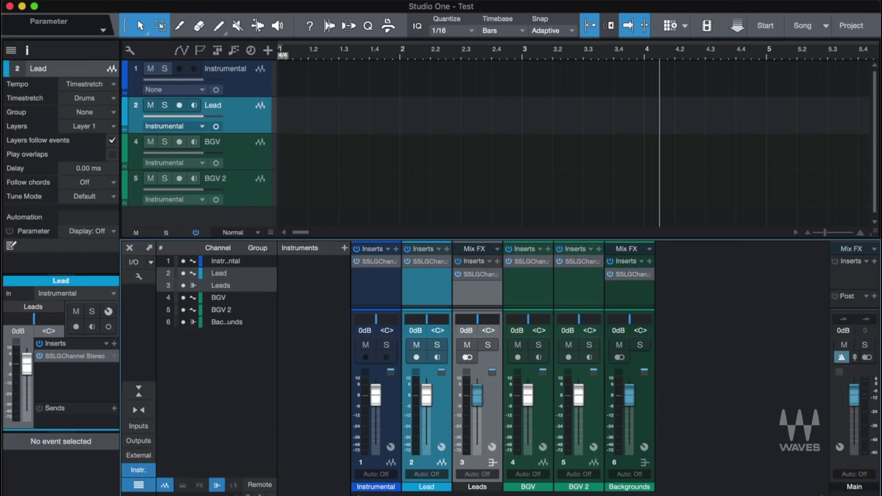
left_click(477, 486)
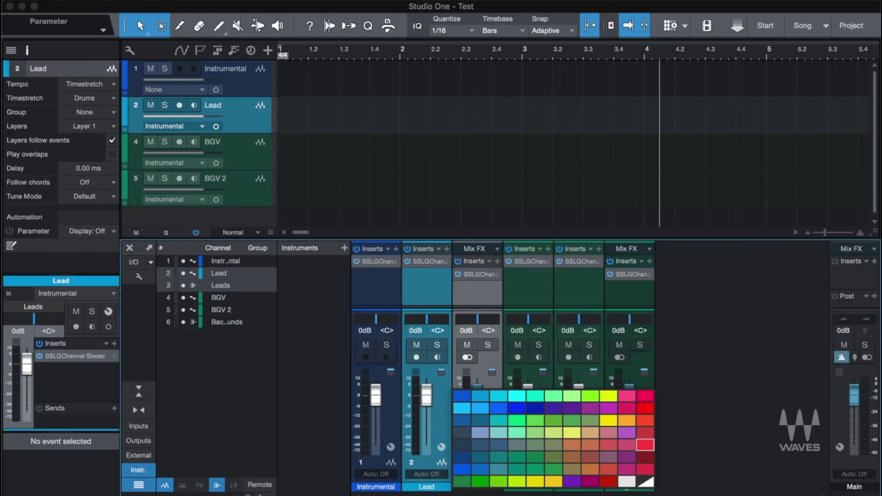
left_click(645, 445)
Color the Instrumental channel white
left_click(376, 462)
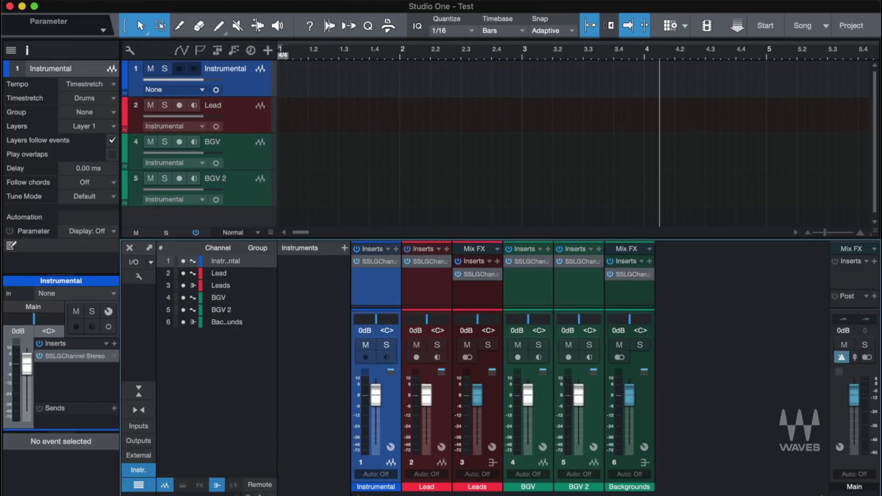
left_click(376, 486)
left_click(576, 481)
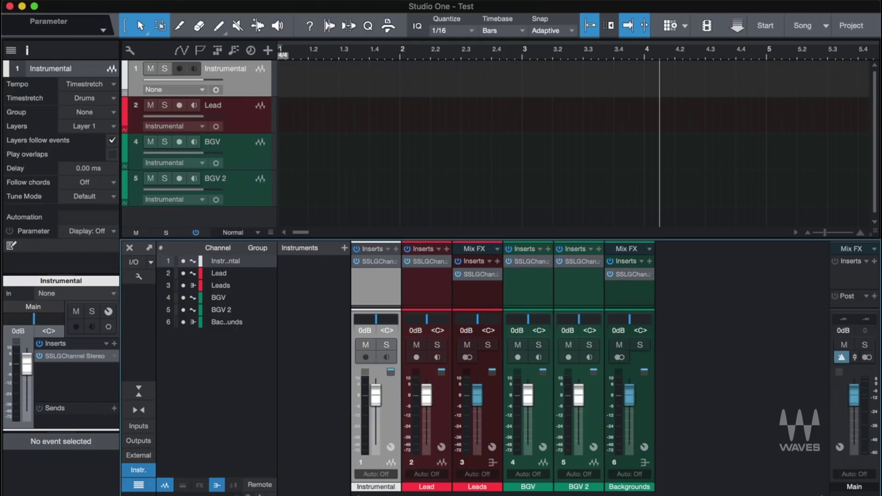
Add volume automation lanes for the Leads and Backgrounds buses to the arrangement
key("F3")
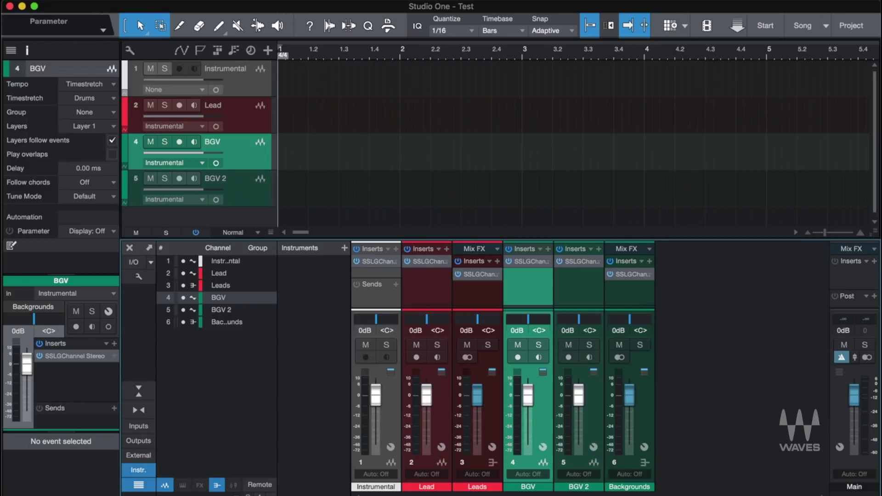
left_click(478, 487)
right_click(478, 396)
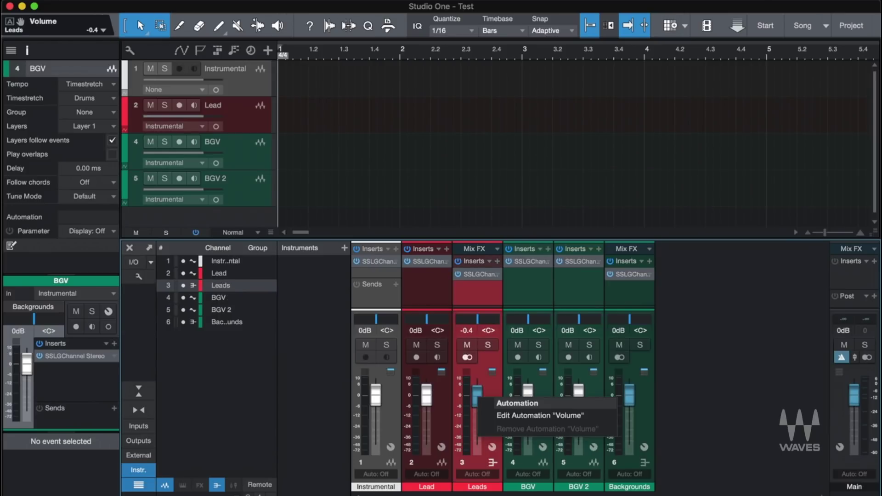
left_click(519, 415)
left_click(629, 394)
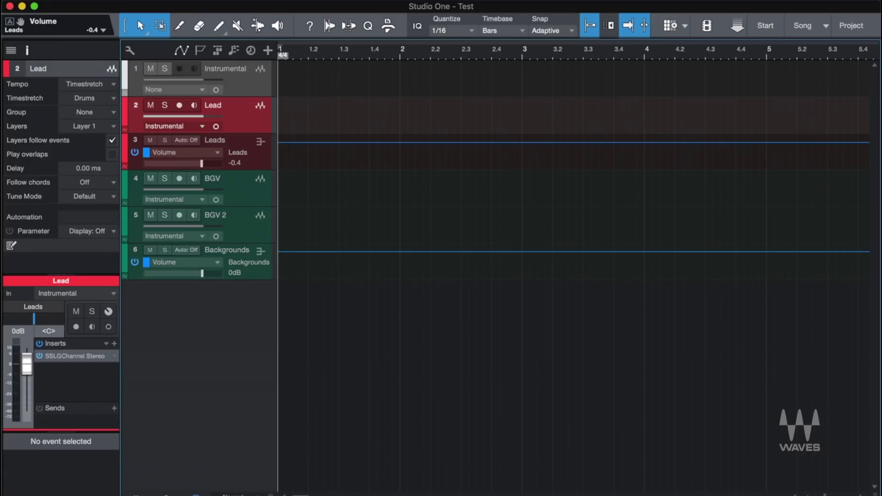
Insert DeEsser Mono on the Lead track and set its threshold to -25.5 dB
left_click(114, 343)
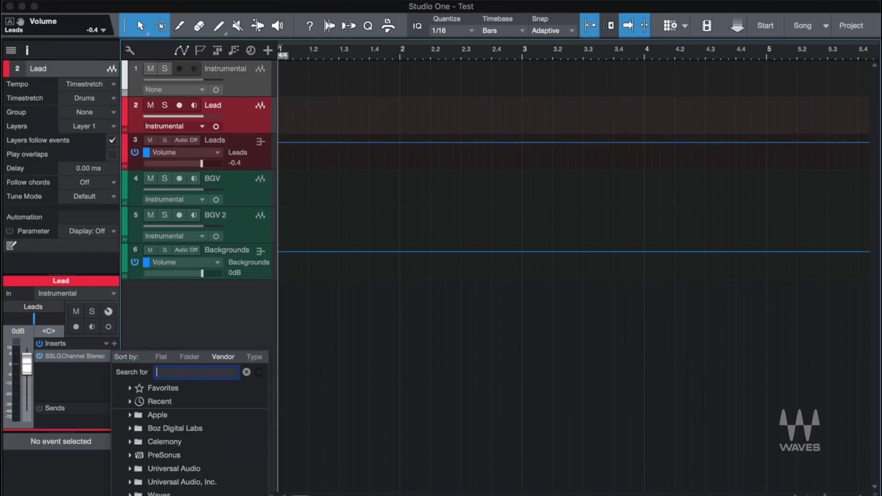
type("dees")
key("Down")
key("Down")
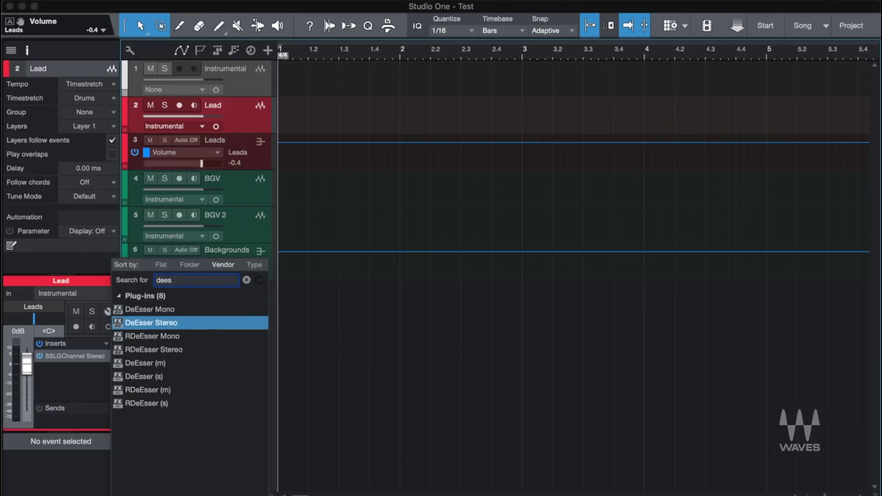
key("Up")
key("Return")
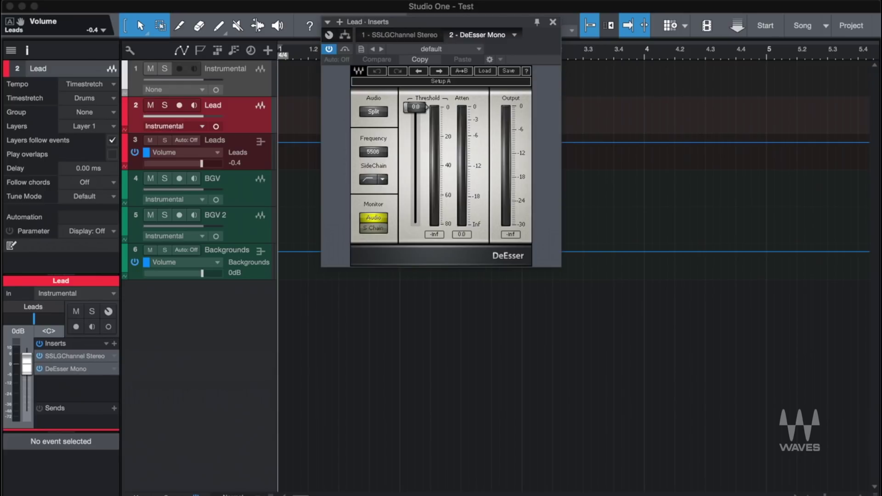
left_click(373, 111)
left_click_drag(415, 107, 416, 144)
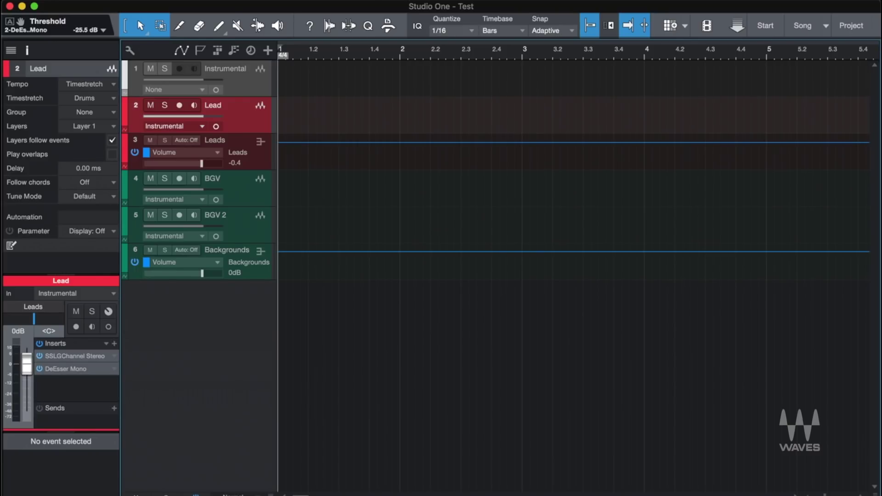
Insert API-560 Mono on the Lead track, load its Lead Vox voice preset and toggle the Analog switch
left_click(113, 343)
type("api 560")
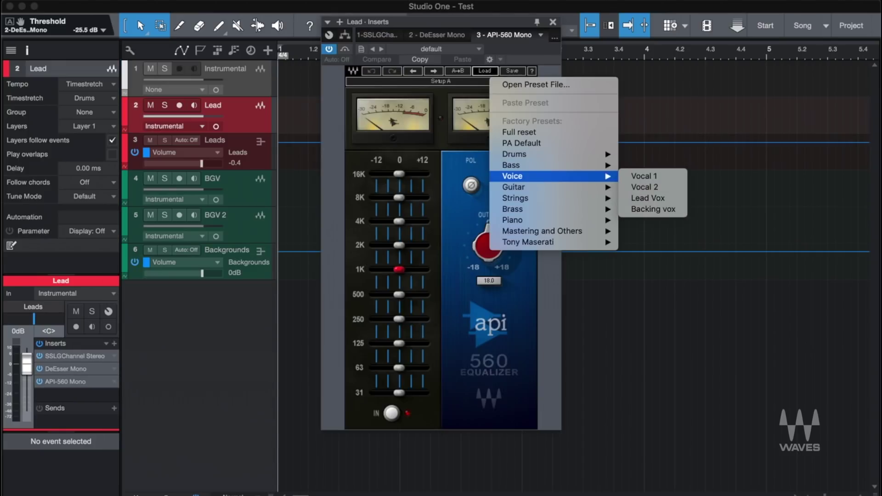
left_click(648, 198)
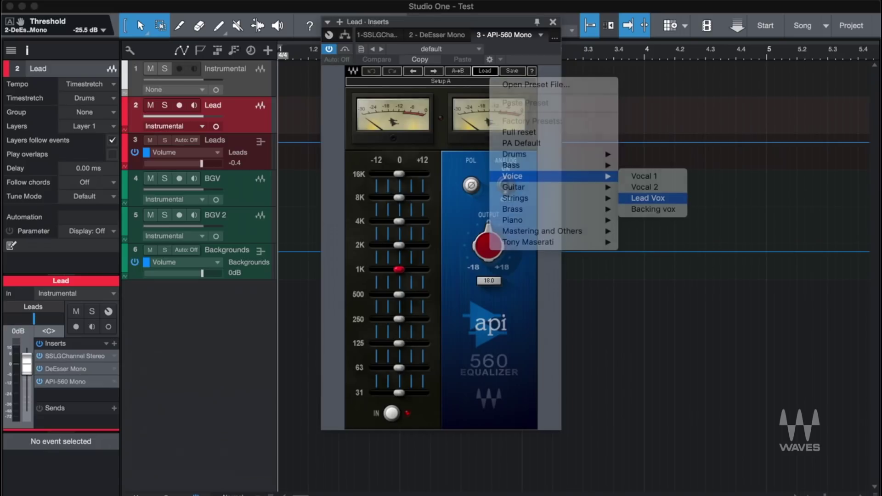
left_click(505, 184)
left_click(506, 184)
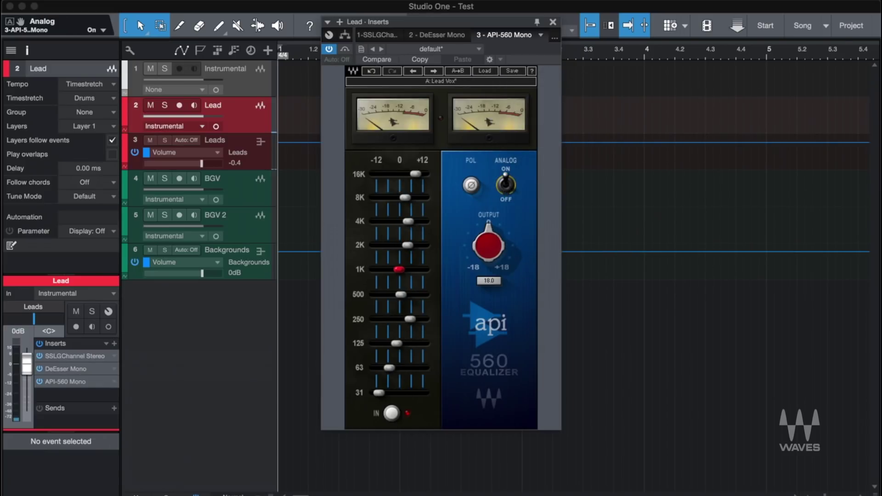
left_click(506, 185)
Insert the CLA-76 Mono compressor on the Lead track
key("2")
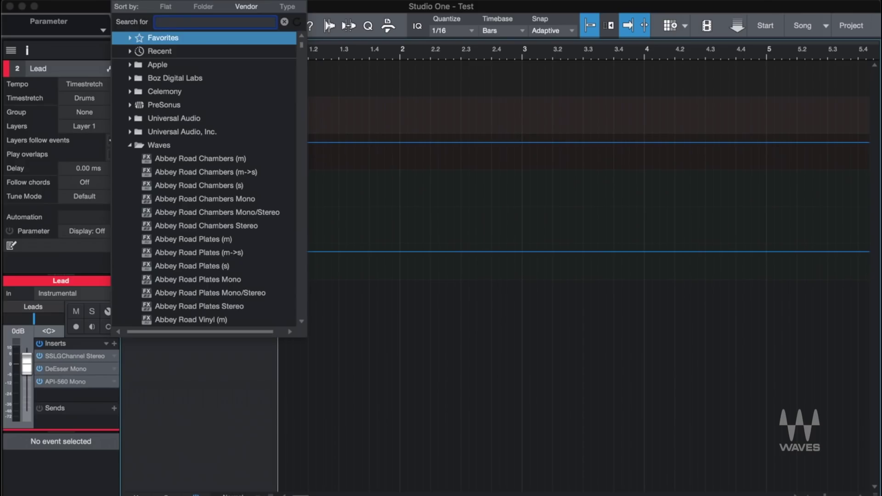
type("cla")
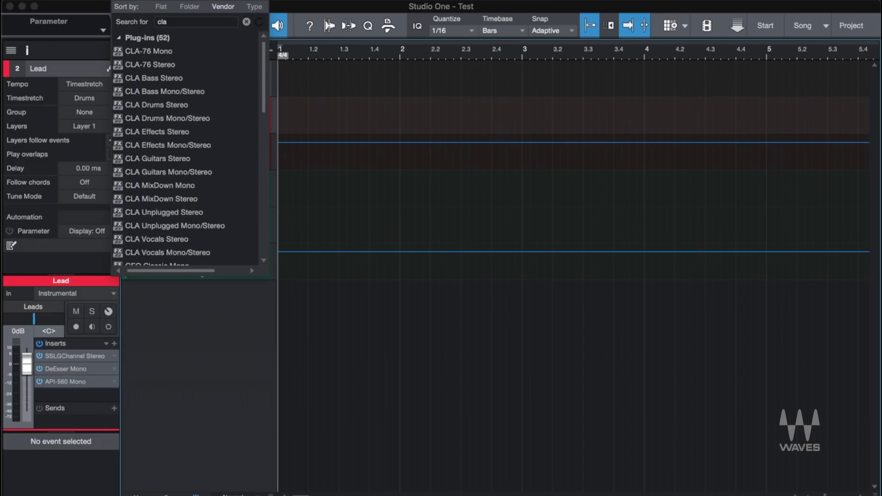
left_click(148, 51)
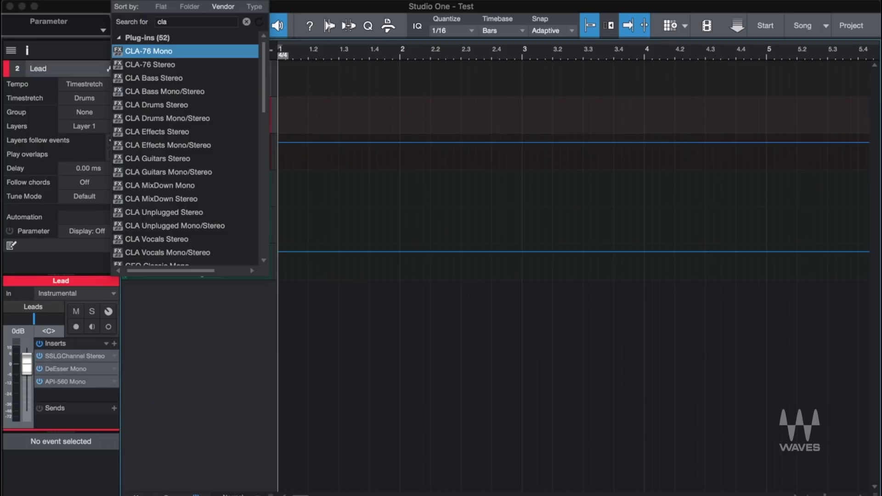
key("Return")
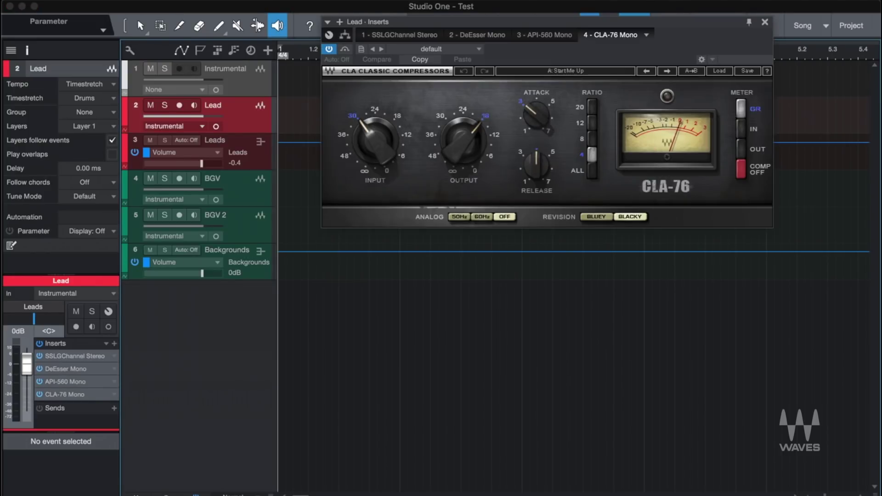
Adjust the CLA-76's attack and load its Blacky Vocal preset
left_click_drag(536, 114, 536, 84)
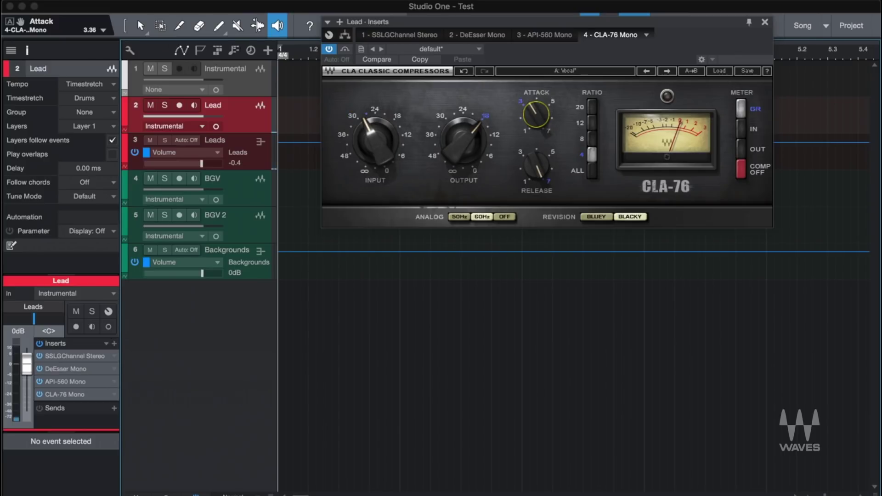
left_click(719, 70)
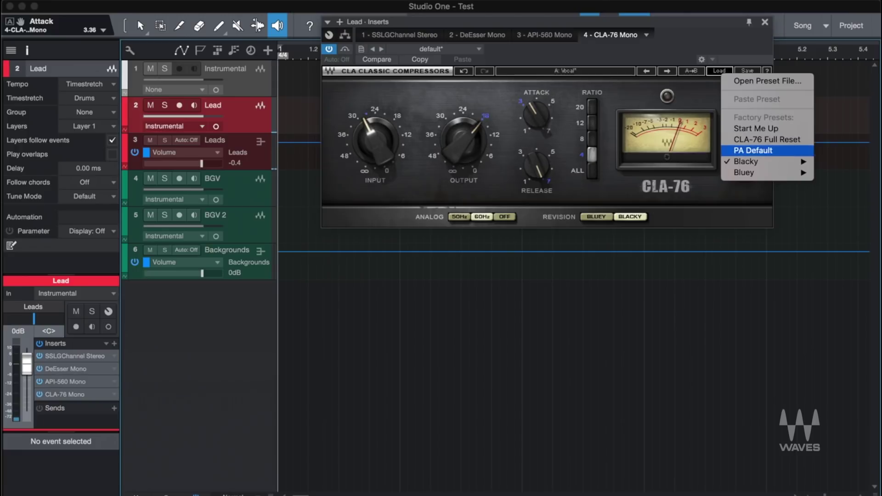
mouse_move(758, 162)
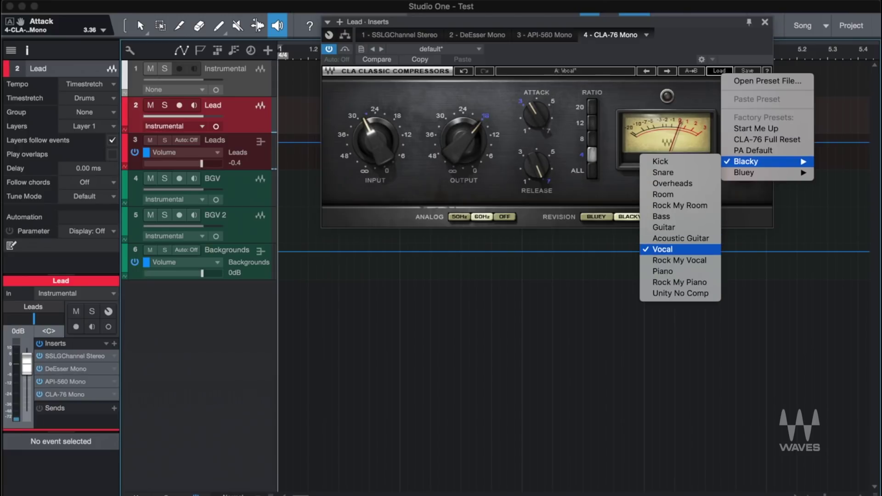
left_click(676, 249)
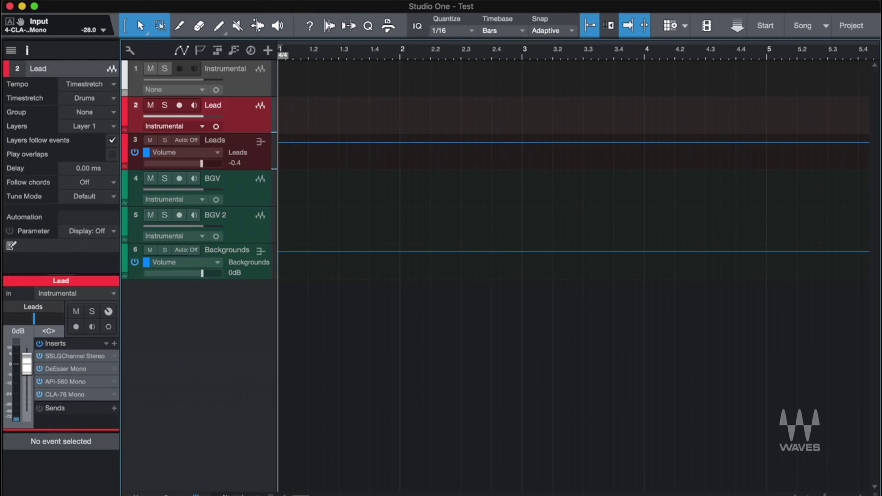
Raise the high-pass filter on Lead's SSL G-Channel and set its HMF gain to -1.8 dB
key("F11")
mouse_move(480, 409)
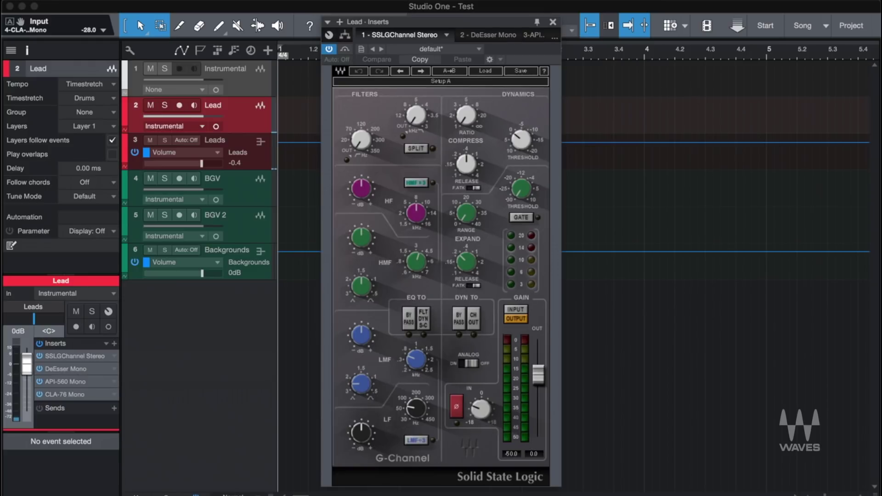
mouse_move(362, 141)
left_mouse_down()
mouse_move(361, 115)
mouse_move(361, 123)
left_mouse_up()
left_click_drag(361, 237, 361, 236)
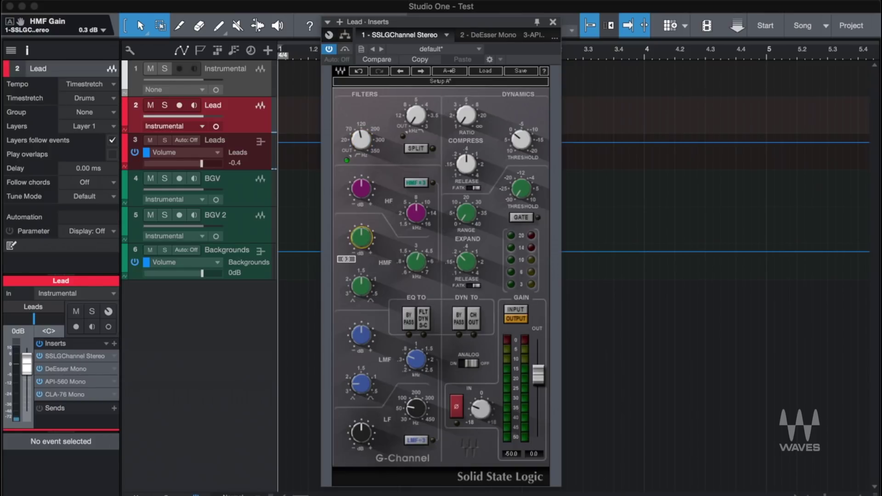
left_click_drag(361, 239, 361, 241)
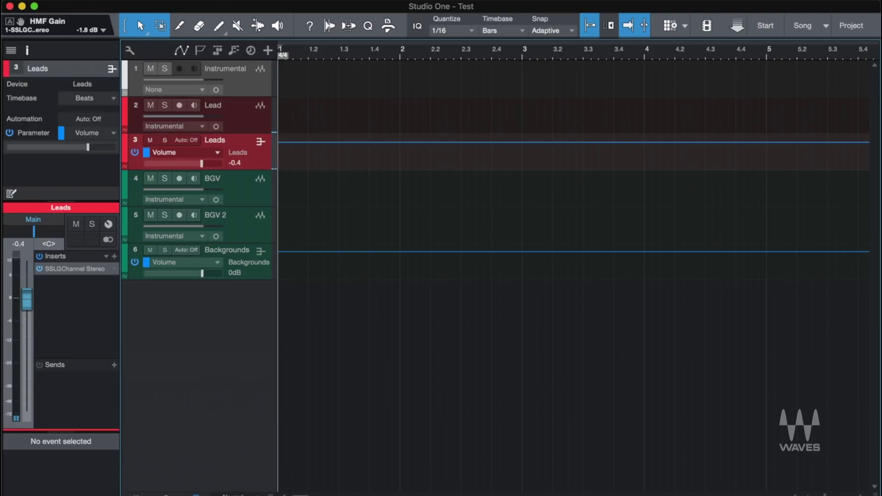
Enlarge the Lead track's channel strip in the inspector to make room for more inserts
left_click(234, 105)
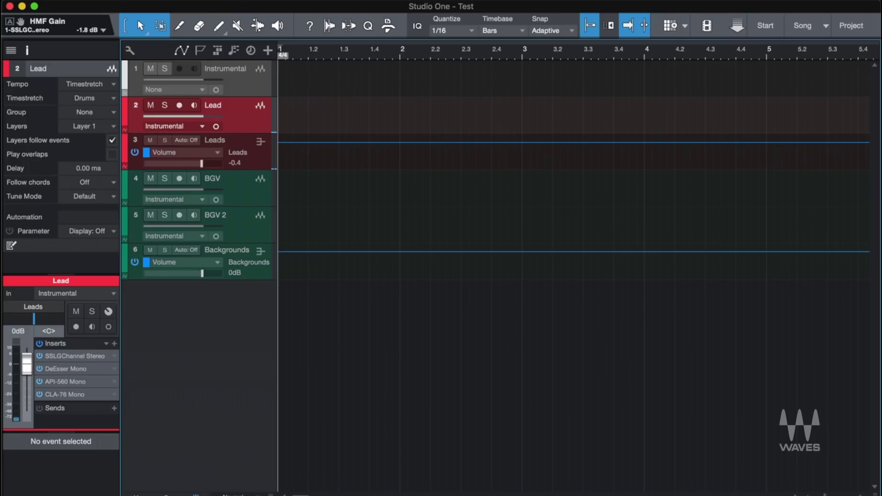
left_click_drag(61, 274, 61, 204)
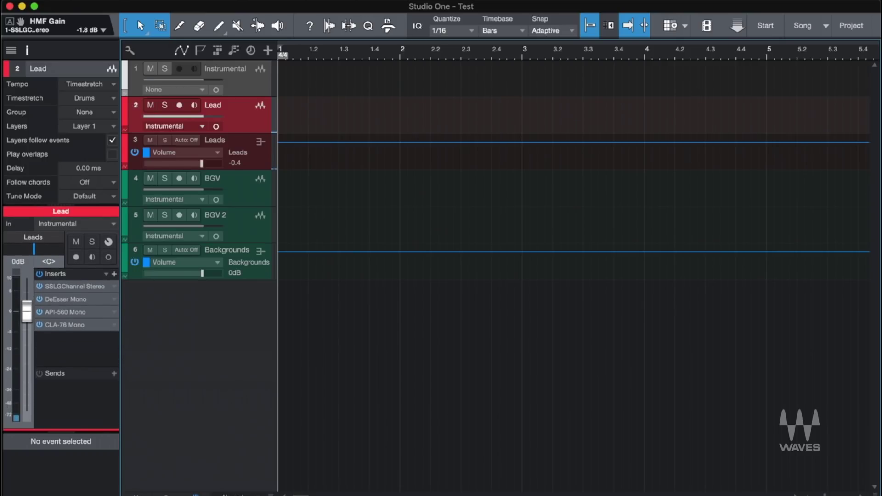
Insert Waves Tune Real-Time Mono on the Lead track and move it directly after the SSLGChannel insert
left_click(114, 274)
scroll(202, 78, "down", 1)
left_click(215, 22)
type("waves")
key("Return")
key("space")
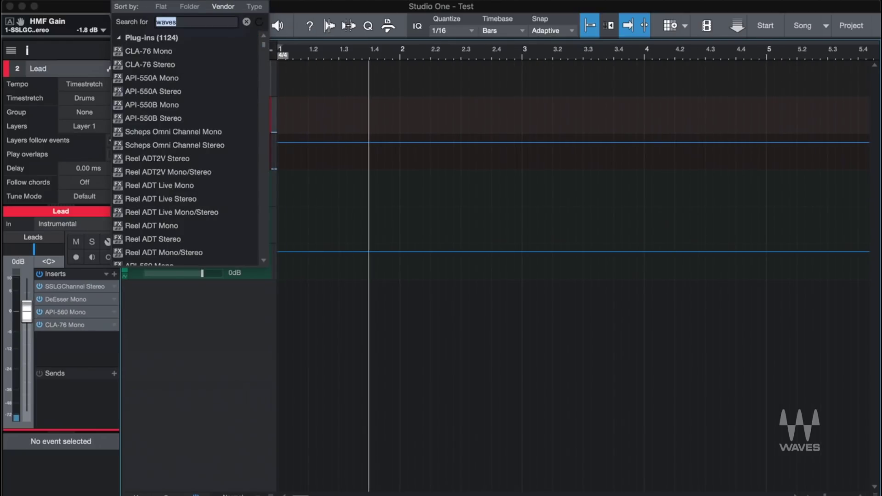
type("tune")
key("Down")
key("Down")
key("Up")
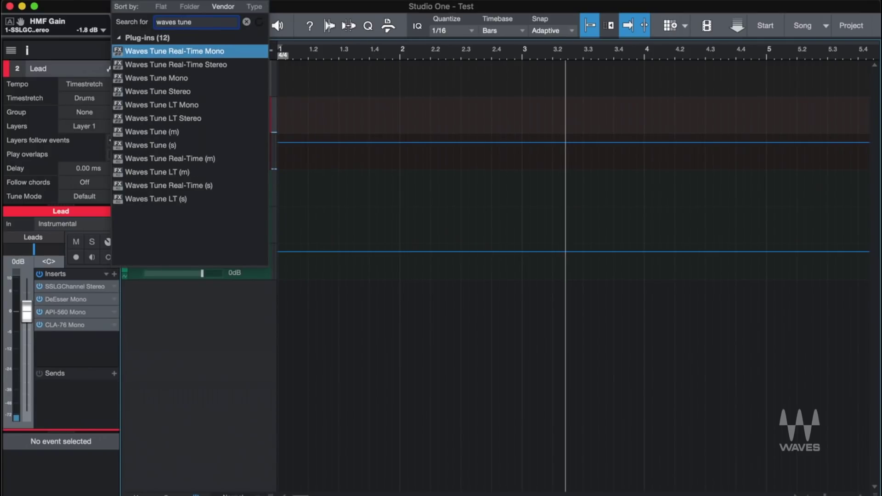
key("Return")
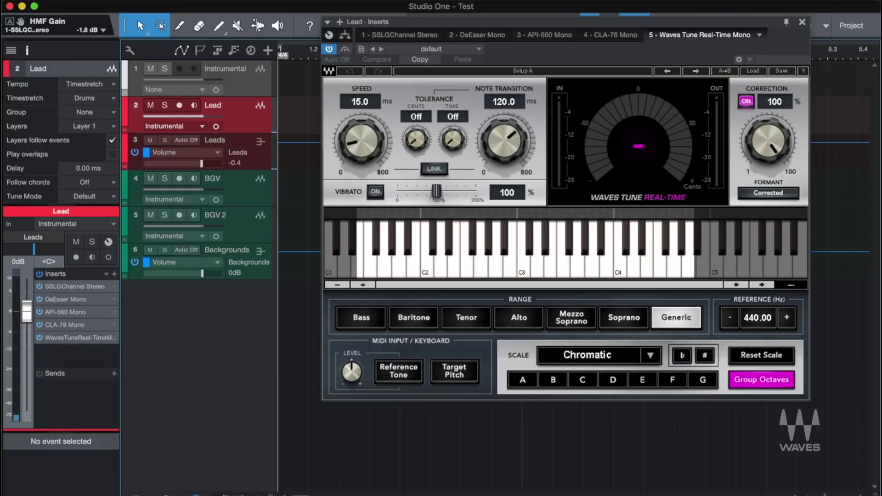
left_click_drag(78, 337, 78, 299)
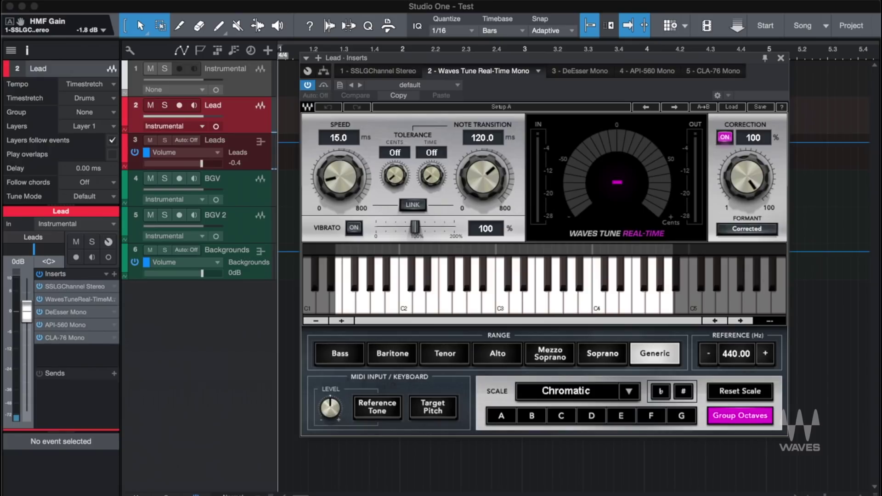
Set the Waves Tune Real-Time scale to Major with B as the root
left_click(629, 391)
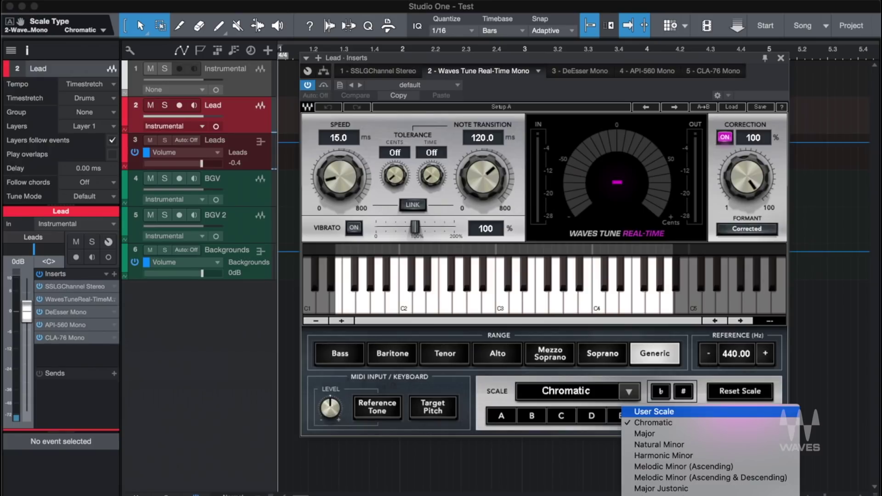
left_click(636, 431)
left_click(629, 391)
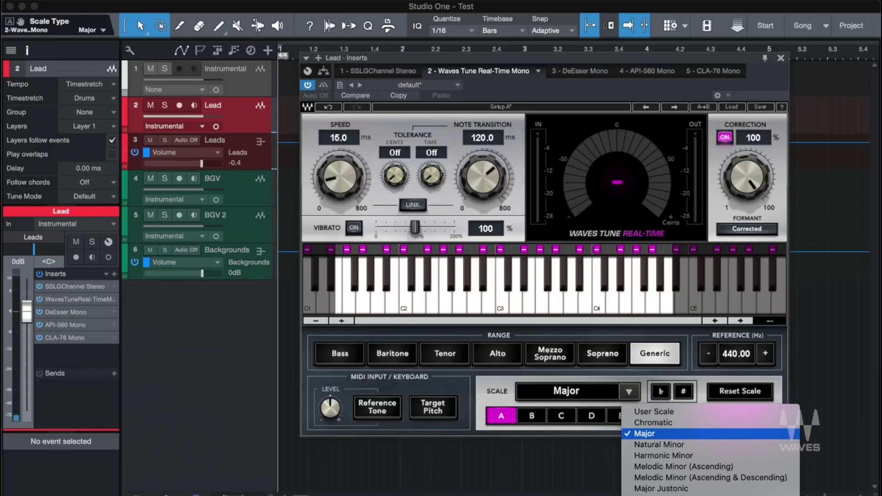
left_click(659, 444)
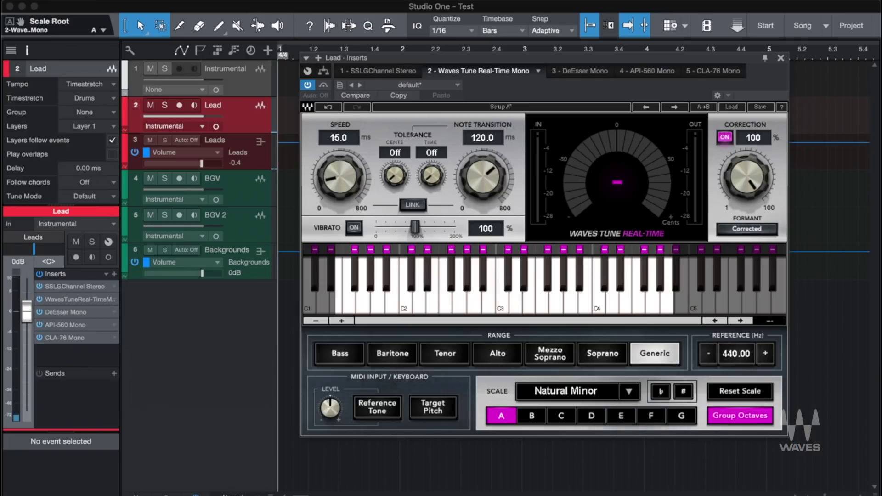
left_click(629, 391)
left_click(645, 433)
left_click(531, 415)
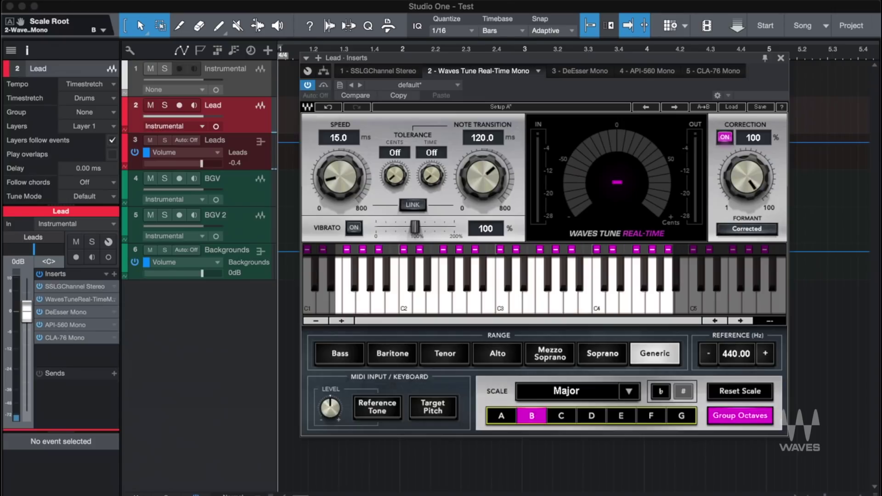
Set the Waves Tune Real-Time speed to 4.3 ms and the note transition to 94.7 ms
left_click_drag(340, 177, 340, 198)
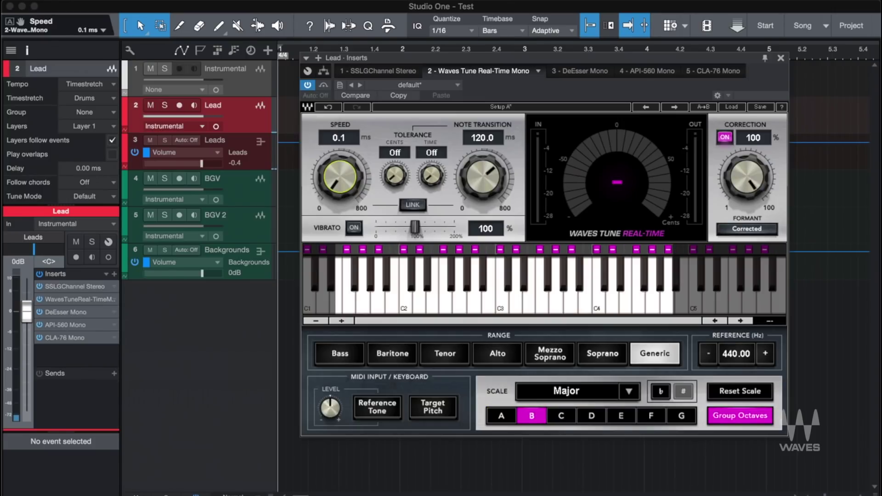
left_click_drag(340, 177, 341, 169)
mouse_move(484, 176)
left_mouse_down()
mouse_move(483, 167)
mouse_move(484, 184)
left_mouse_up()
Try the Alto, Soprano and Tenor vocal ranges in Waves Tune Real-Time and set the range to Soprano
left_click(498, 354)
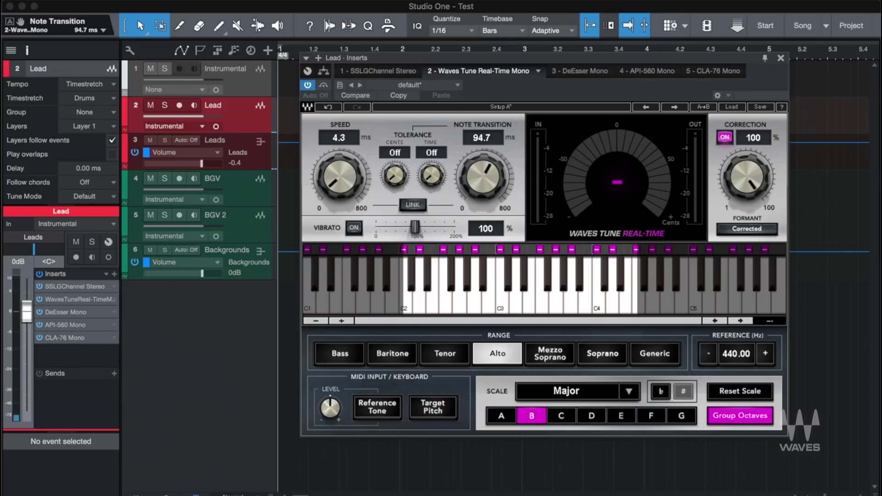
left_click(602, 353)
left_click(445, 354)
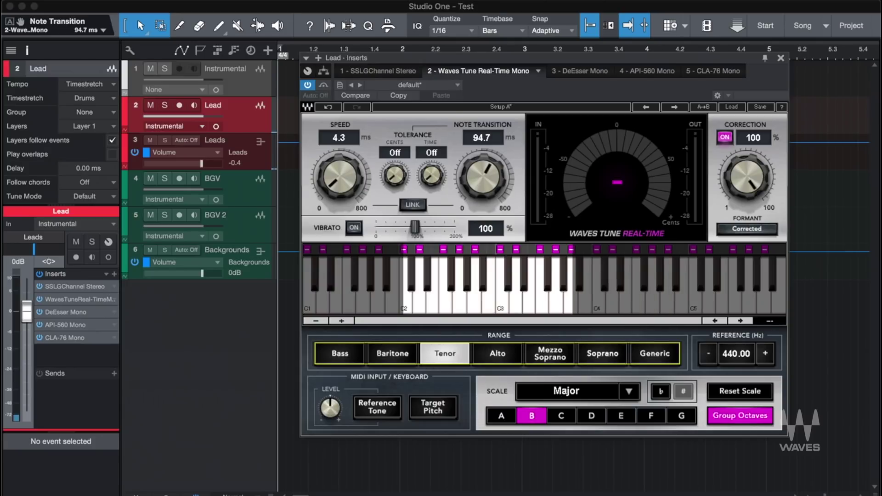
left_click(602, 354)
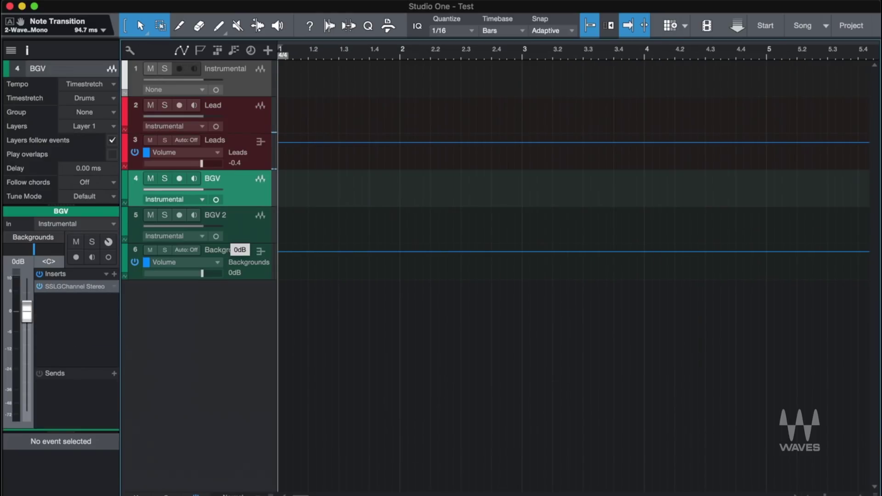
Insert CLA-2A Mono on the BGV track and set its peak reduction to about 39.64
left_click(114, 273)
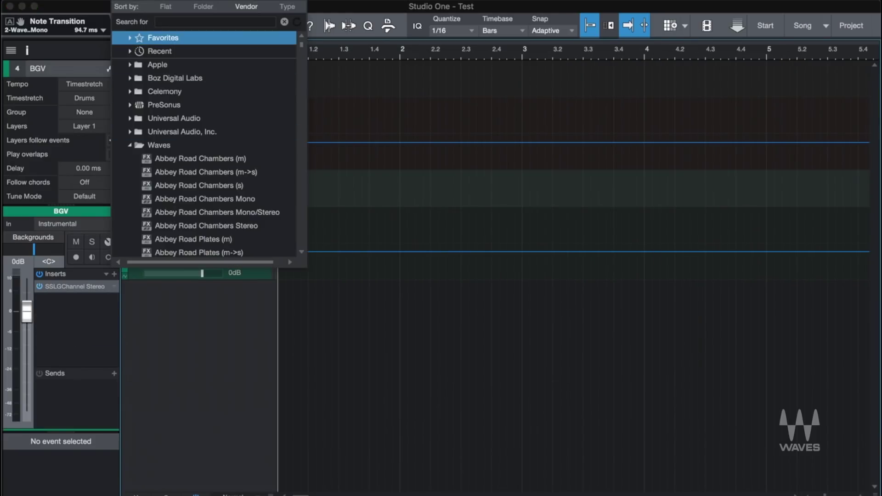
type("cla-2a")
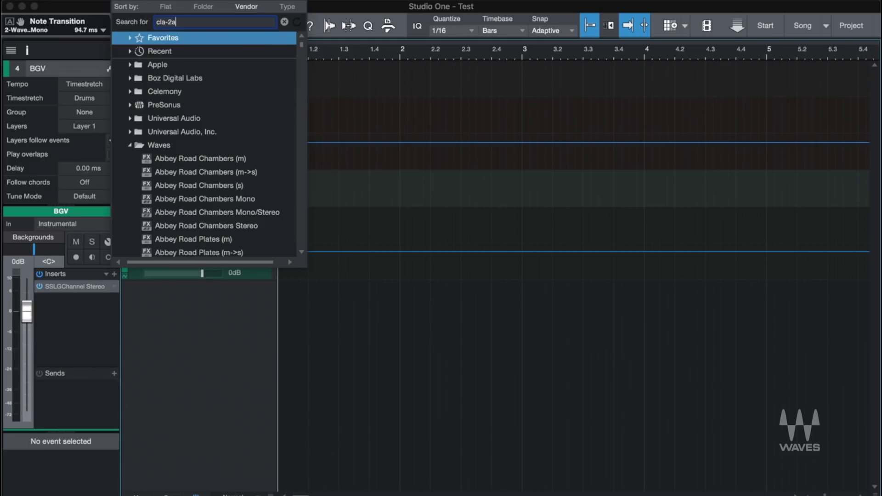
key("Return")
double_click(149, 51)
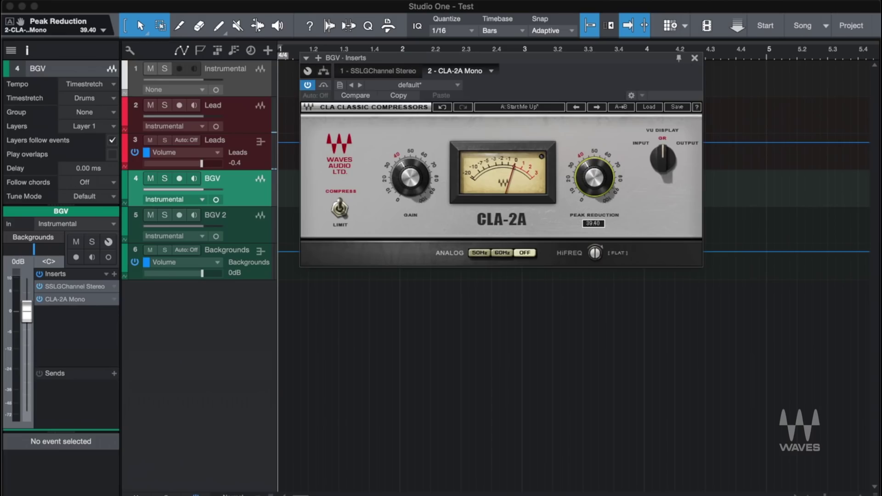
left_click_drag(594, 177, 594, 176)
key("super+w")
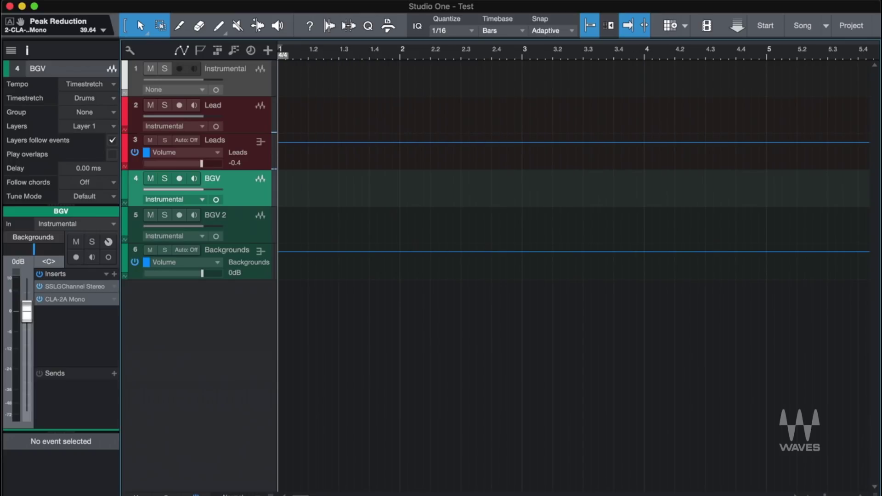
Copy the CLA-2A Mono insert from BGV to BGV 2, and pan BGV hard left and BGV 2 hard right
left_click_drag(65, 299, 228, 235)
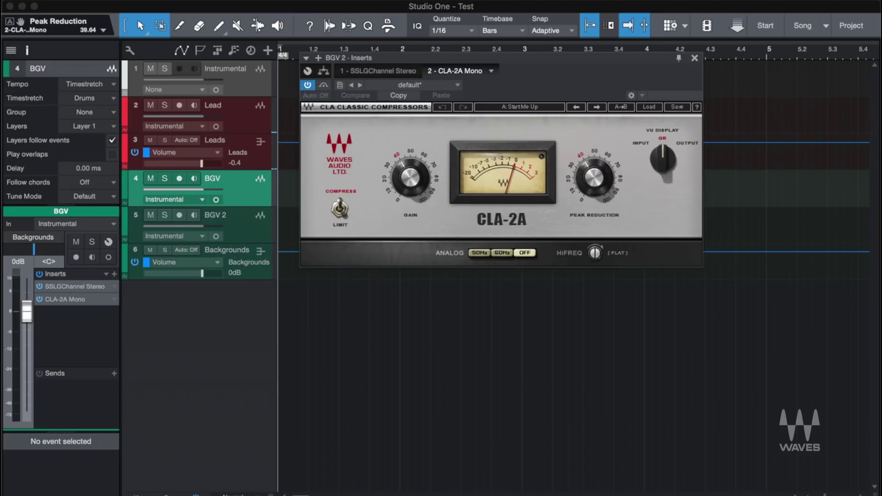
left_click(229, 230)
left_click(694, 58)
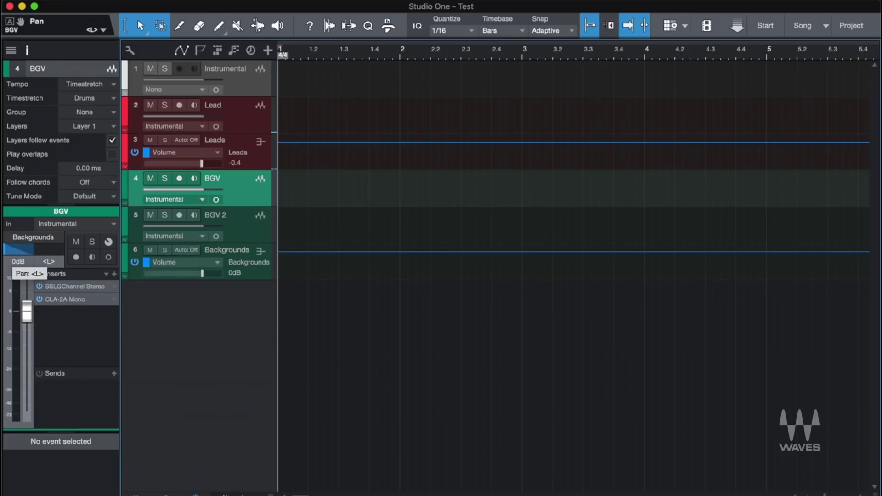
key("Down")
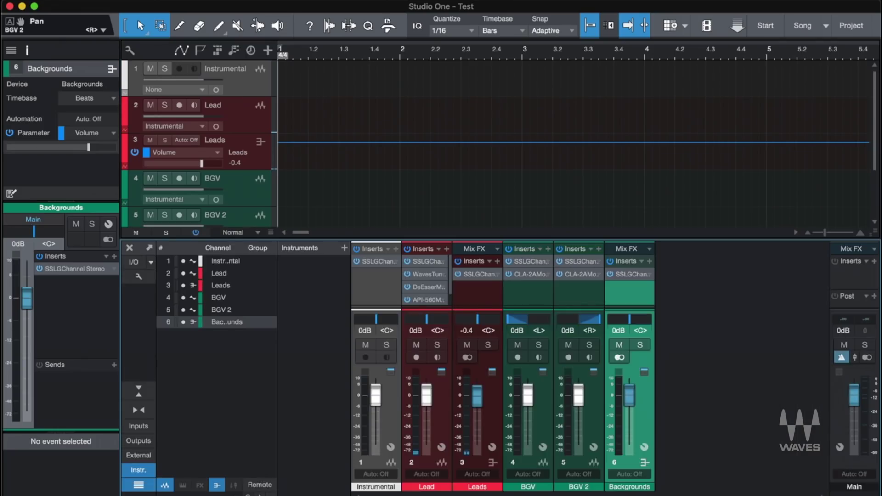
Insert DeEsser Stereo on the Backgrounds bus and set its threshold to about -20.7 dB
left_click(649, 261)
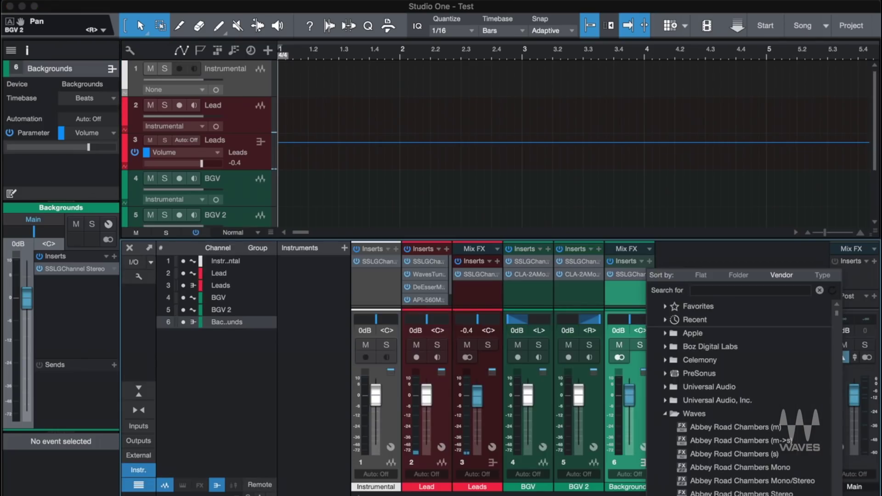
left_click(750, 291)
type("dee")
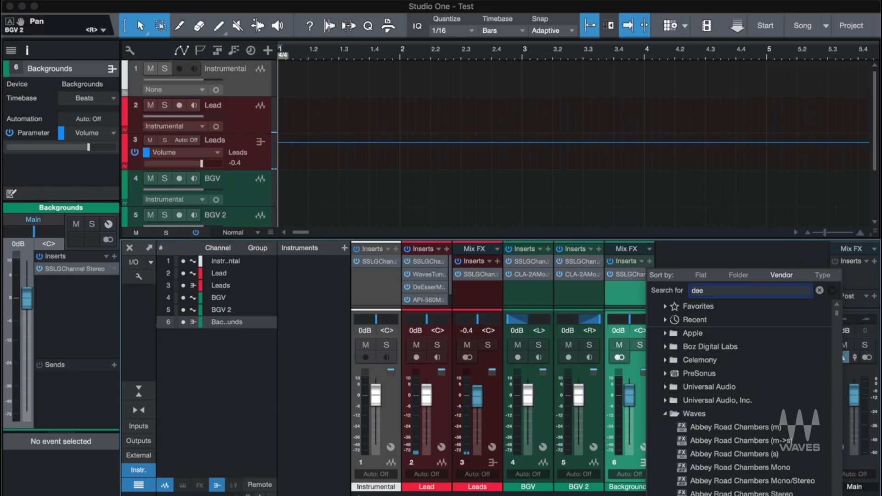
key("Return")
left_click(687, 333)
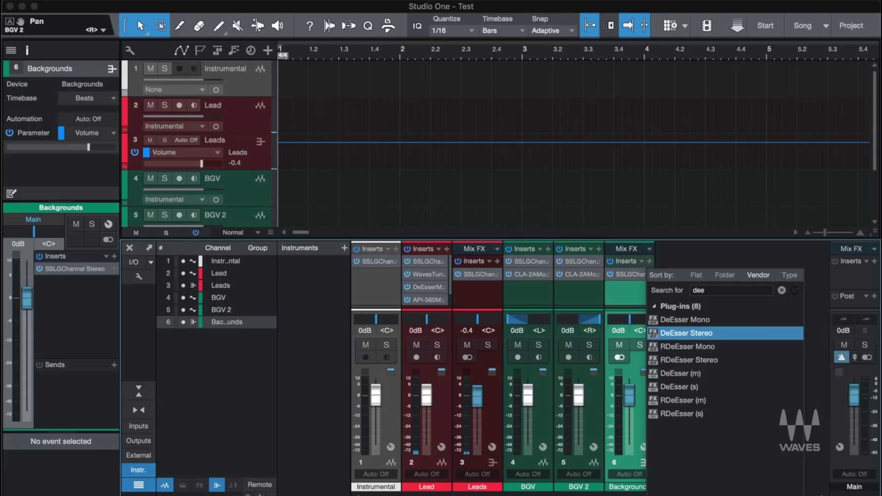
key("Return")
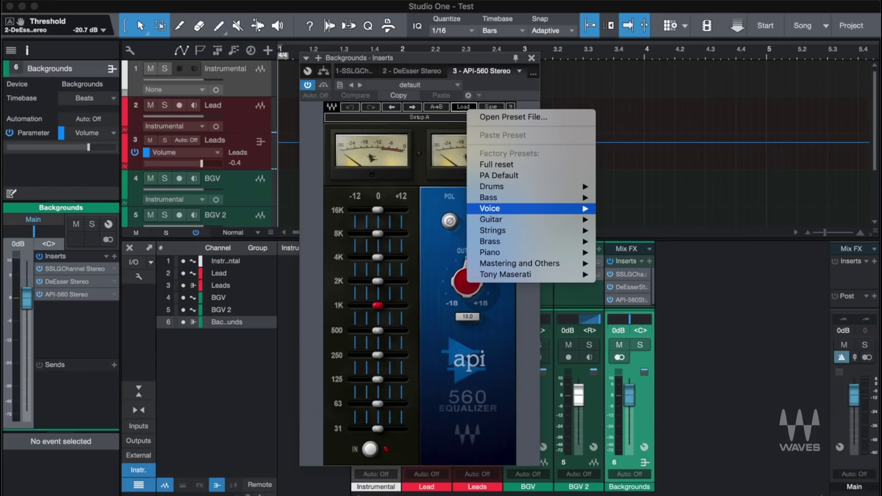
Load the Backing vox preset in API-560 Stereo on the Backgrounds bus and switch its analog modelling off
mouse_move(529, 208)
left_click(616, 243)
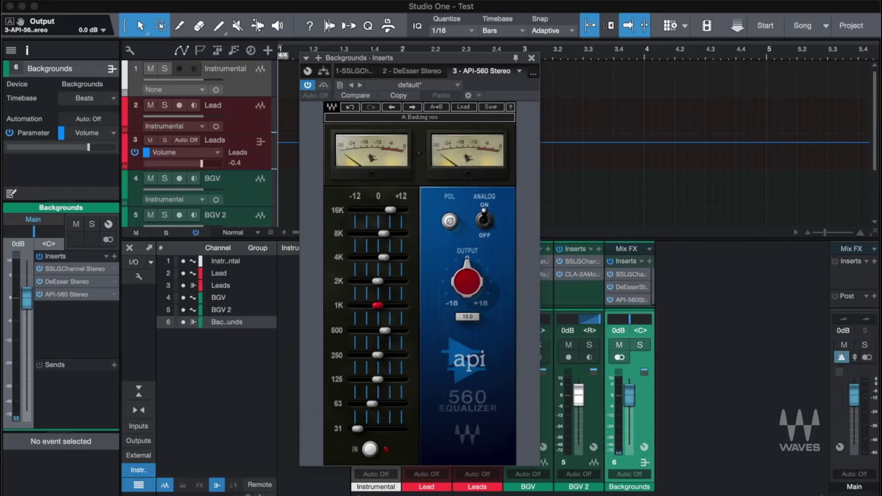
left_click(484, 221)
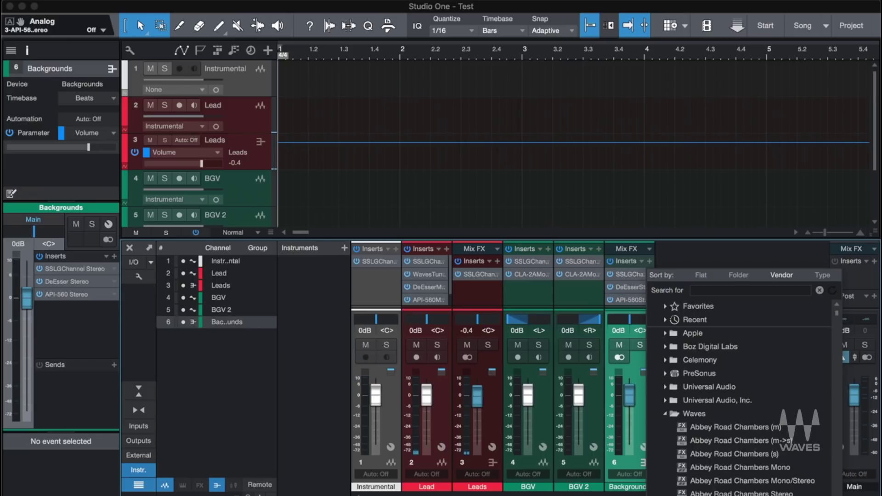
Insert CLA-76 Stereo on the Backgrounds bus and load its Blacky Vocal preset
left_click(750, 290)
type("cla")
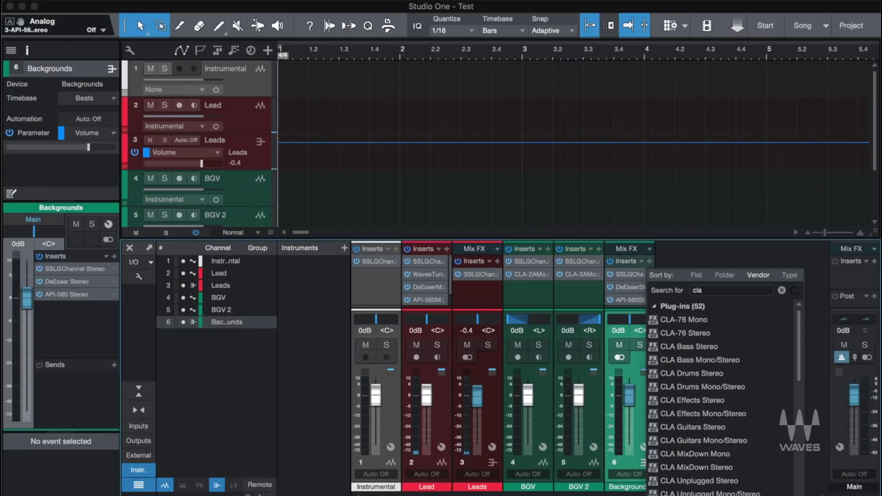
left_click(691, 333)
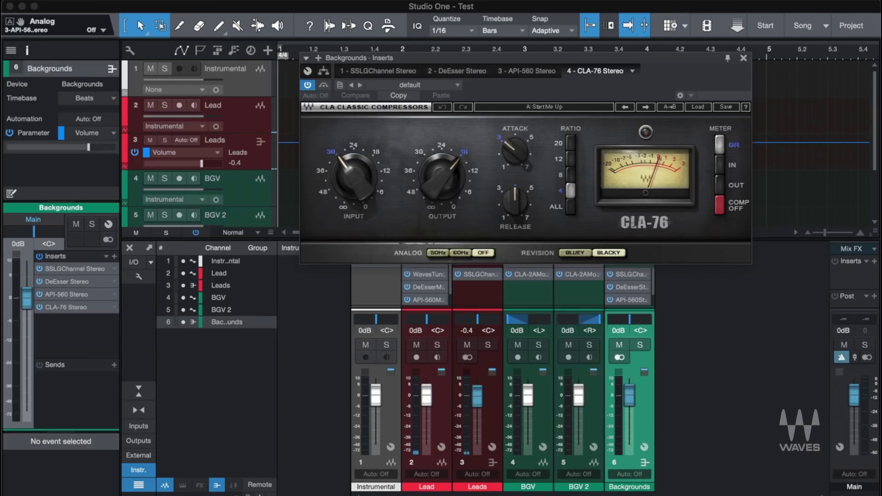
left_click(698, 107)
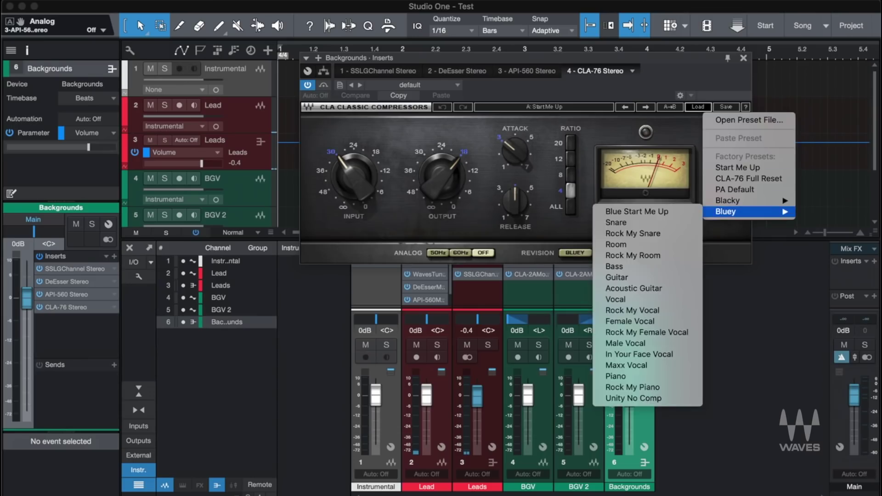
mouse_move(736, 200)
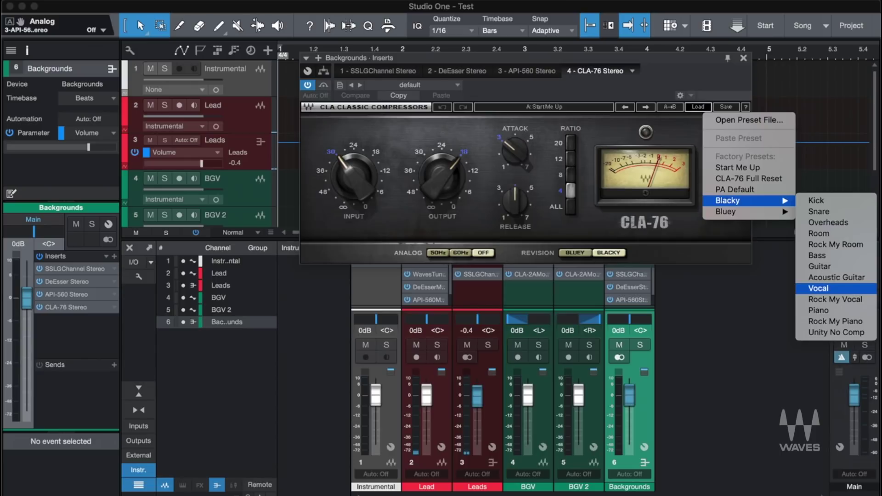
left_click(819, 288)
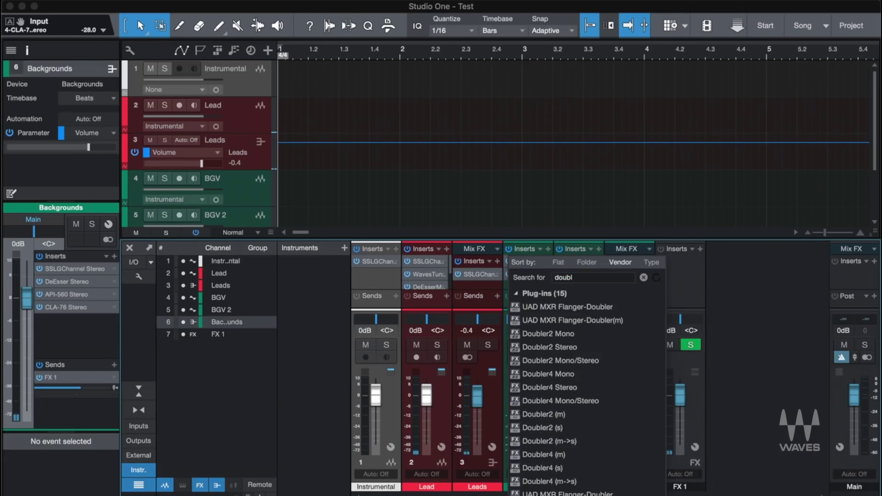
Insert Doubler4 Stereo on an FX channel fed by the Backgrounds bus, with all four voices on and the direct signal off
left_click(549, 347)
double_click(549, 387)
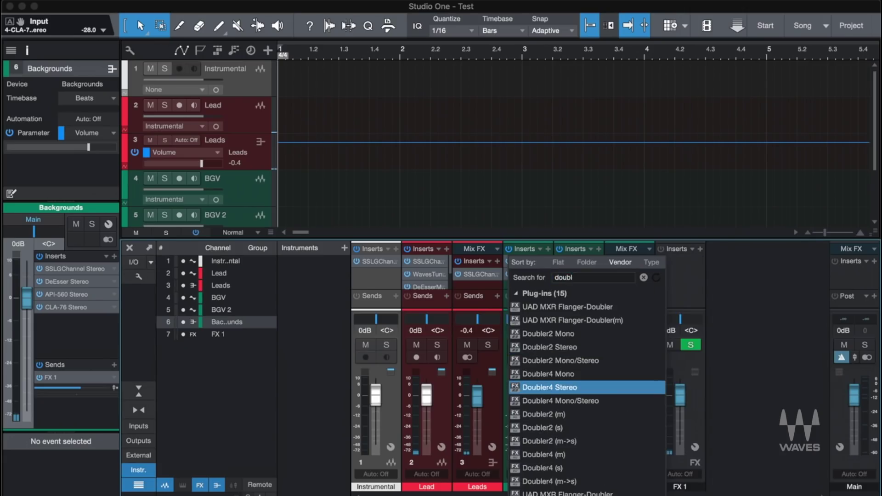
left_click(317, 225)
left_click(317, 261)
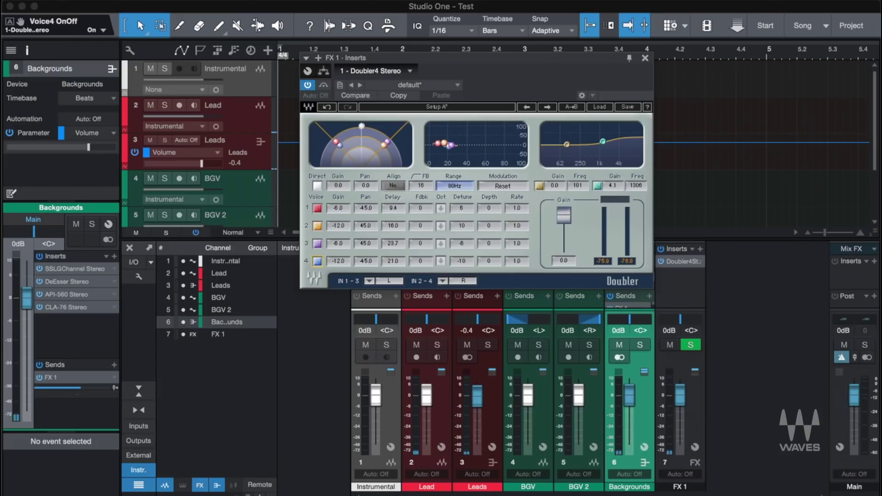
left_click(317, 185)
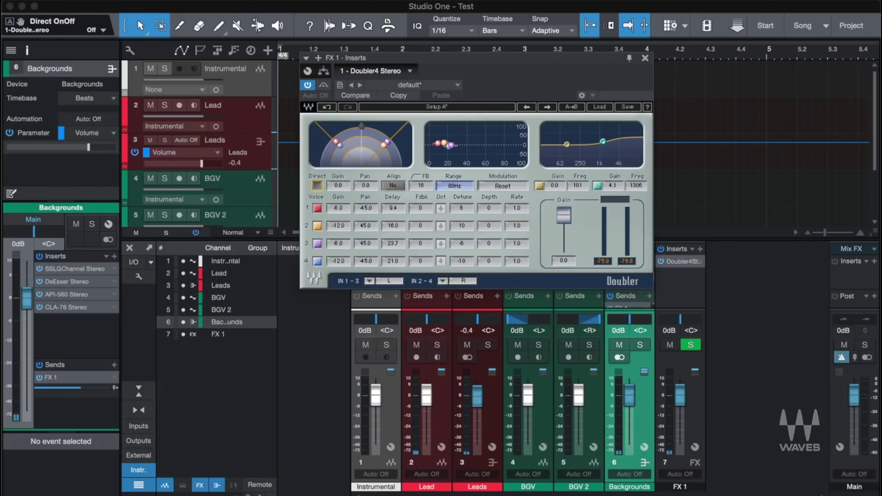
left_click(645, 58)
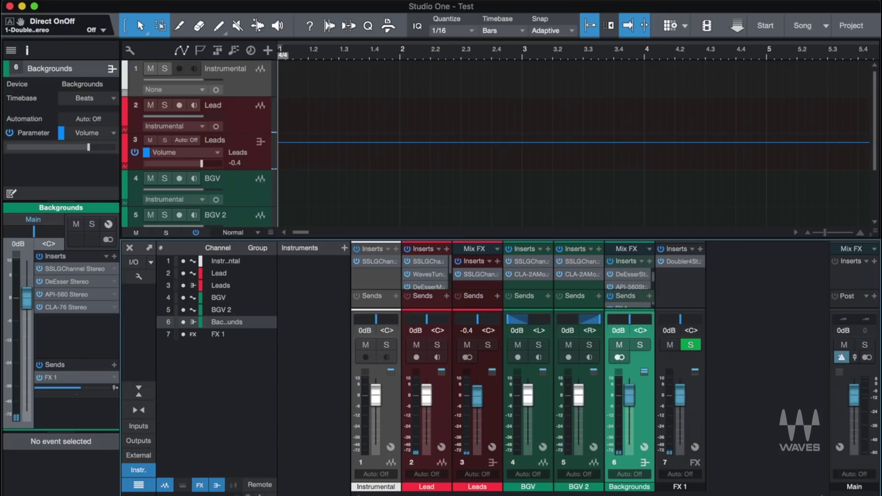
Set the Backgrounds send level to FX 1 to about -24.2 dB
key("F3")
left_click_drag(80, 387, 61, 388)
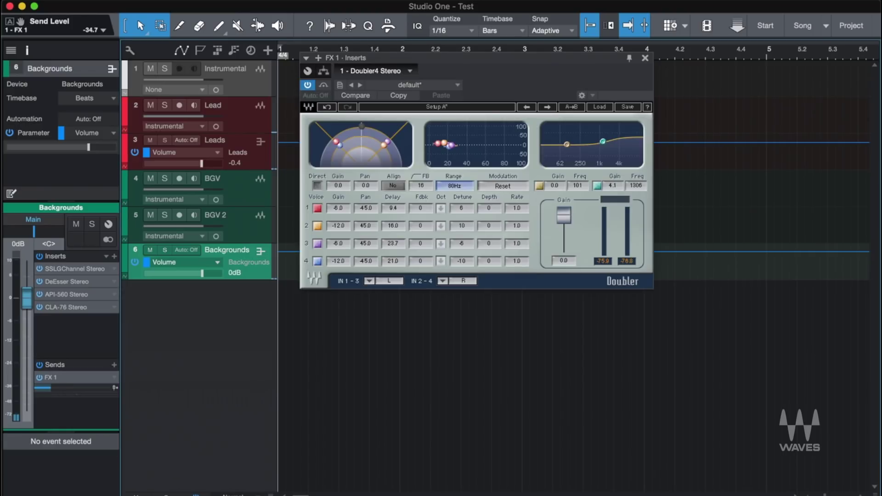
left_click_drag(50, 388, 61, 388)
left_click(645, 58)
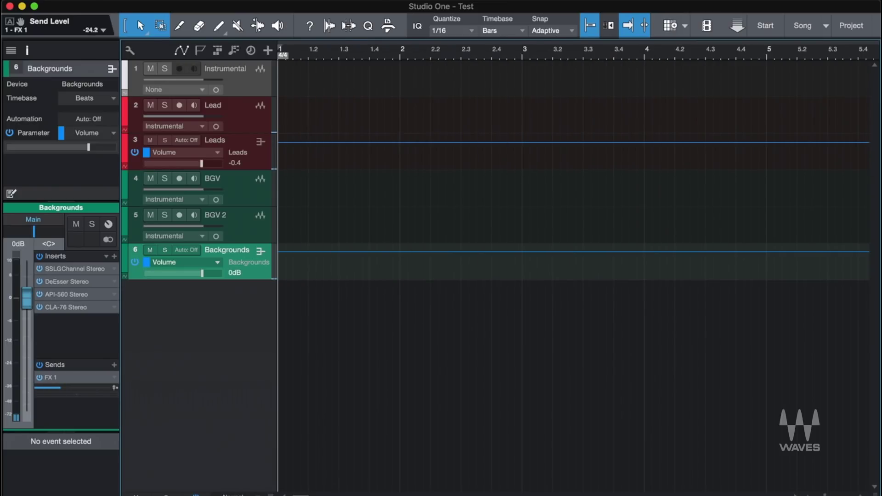
Rename the FX 1 channel to Doubler
key("F3")
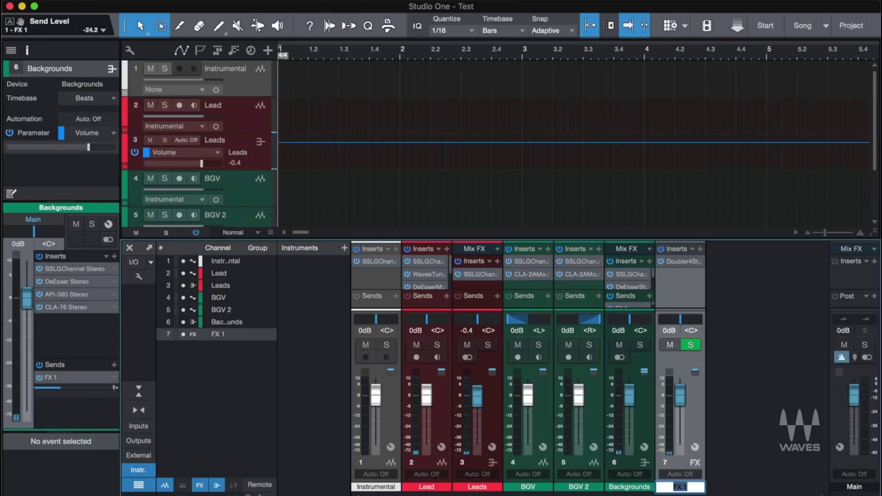
type("Doubler")
key("Return")
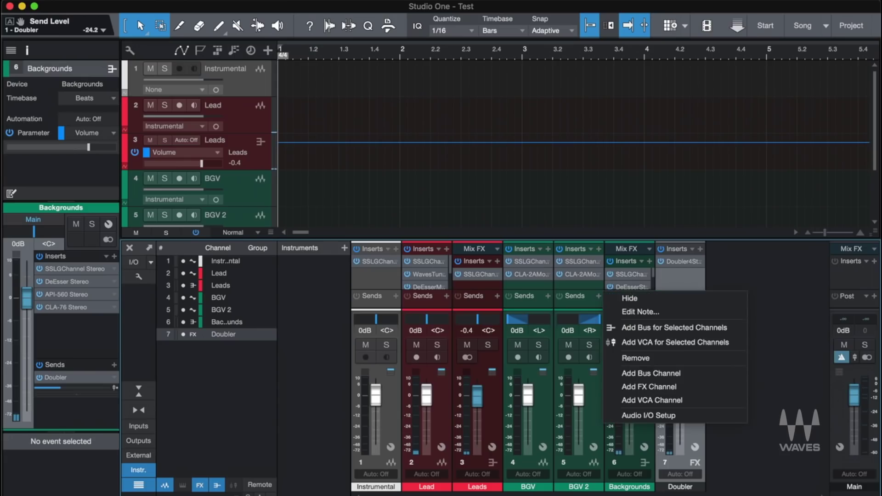
Add a new FX channel and name it Reverb
left_click(649, 386)
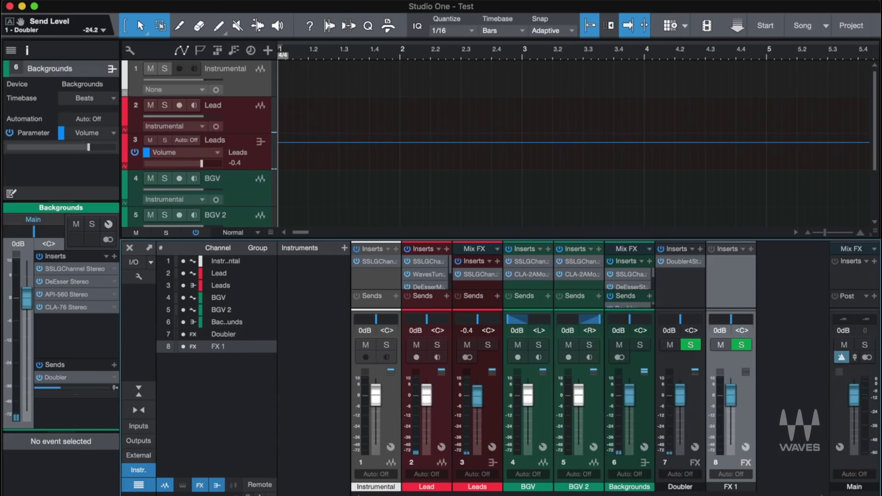
double_click(730, 487)
type("Reverb")
key("Return")
Add another FX channel and name it Delay
right_click(639, 306)
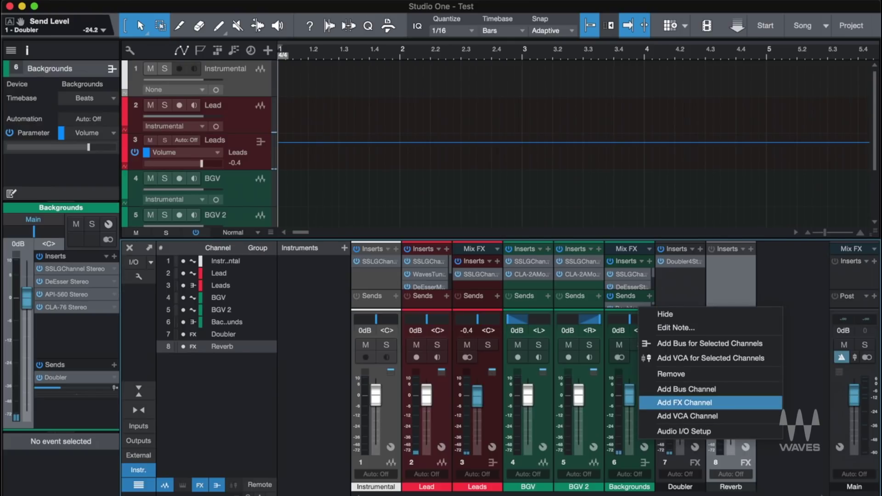
left_click(652, 403)
double_click(781, 487)
type("Delay")
key("Return")
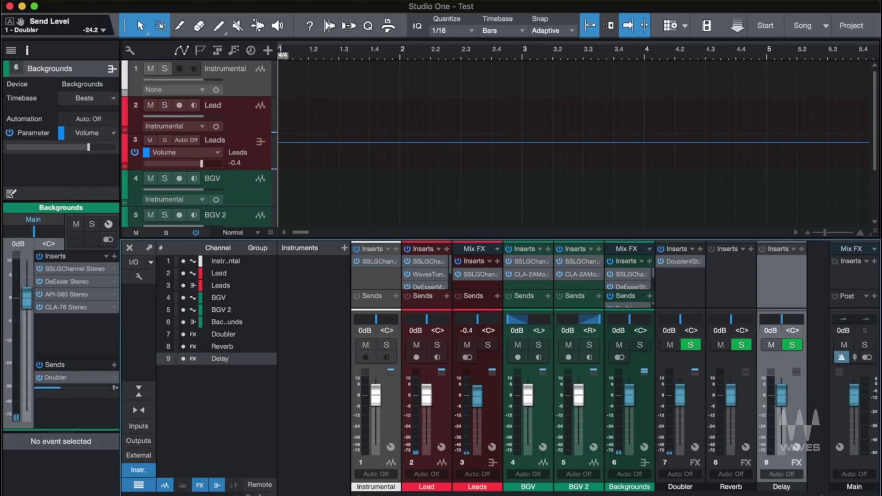
Insert H-Reverb Stereo on the Reverb FX channel
left_click(751, 249)
left_click(663, 277)
type("h-rev")
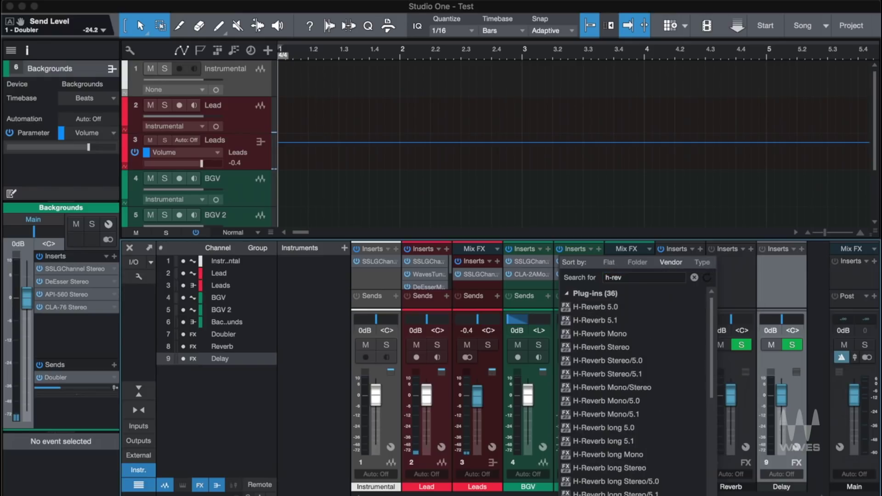
left_click(632, 347)
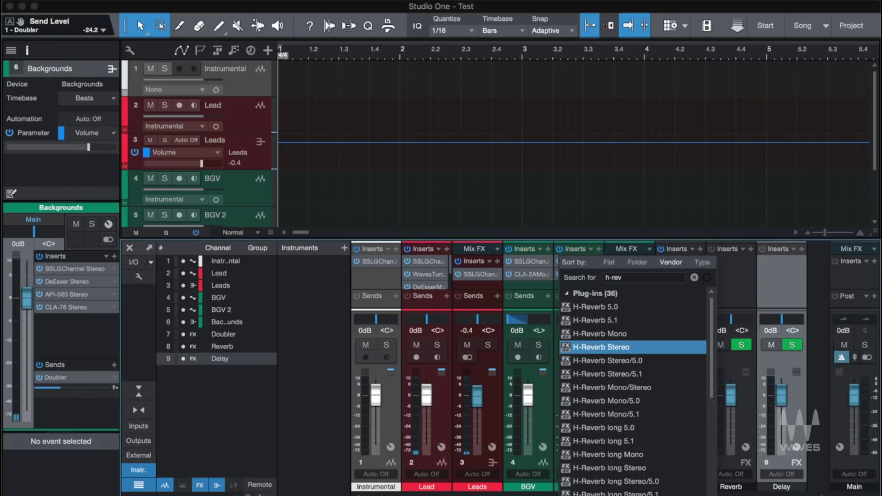
key("Return")
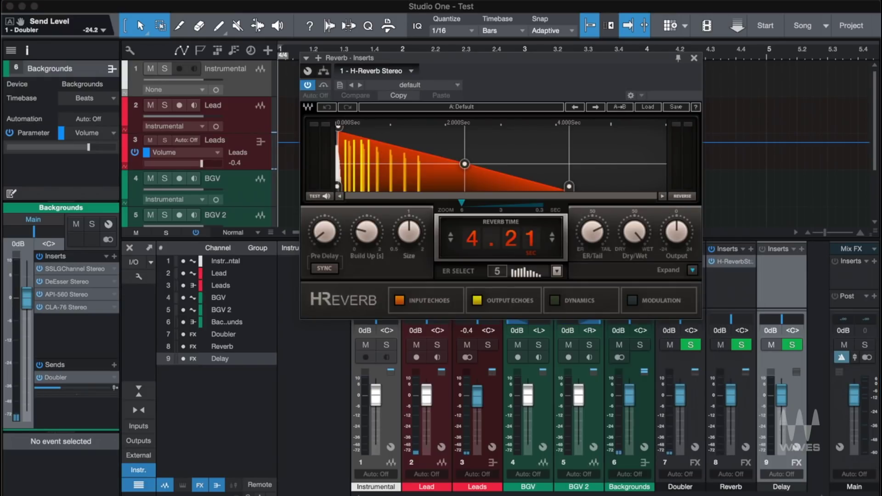
Insert H-Delay Stereo on the Delay FX channel and set its delay time to 1/4
left_click(801, 249)
left_click(714, 277)
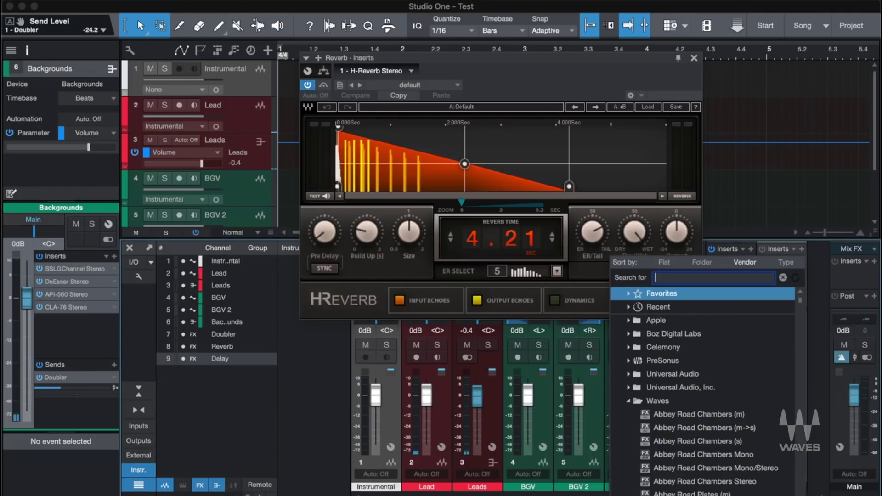
type("h-del")
key("Down")
key("Down")
key("Return")
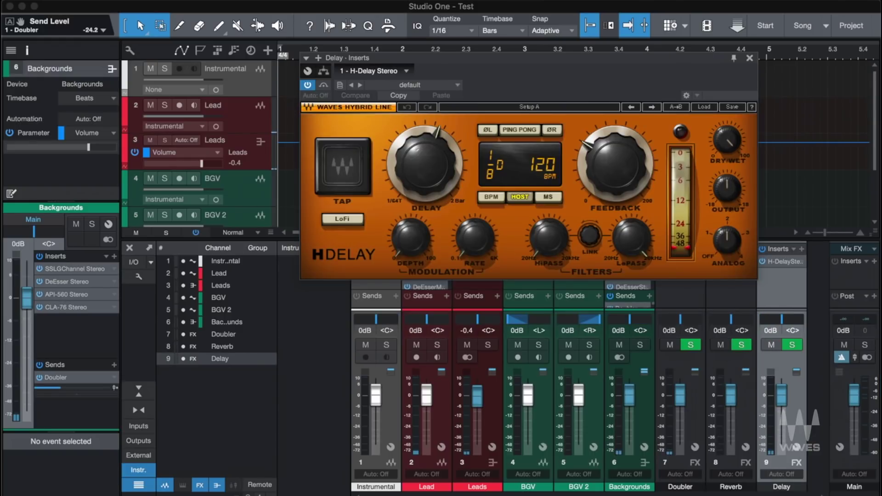
left_click_drag(425, 164, 425, 145)
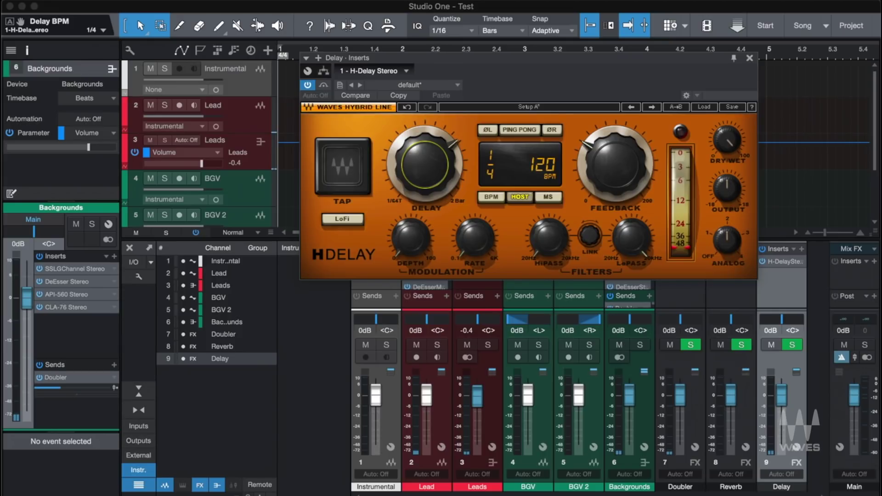
Rename the Delay FX channel as 1/4 Delay
key("super+w")
double_click(781, 487)
left_click(772, 487)
type("1/4")
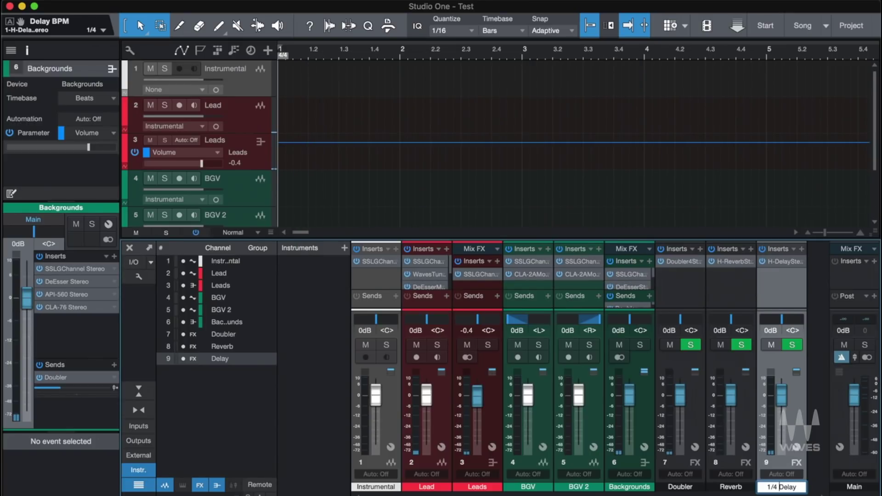
key("Return")
Add another FX channel, copy H-Delay Stereo onto it from the 1/4 Delay channel and set the copy's delay time to 1/8
right_click(684, 425)
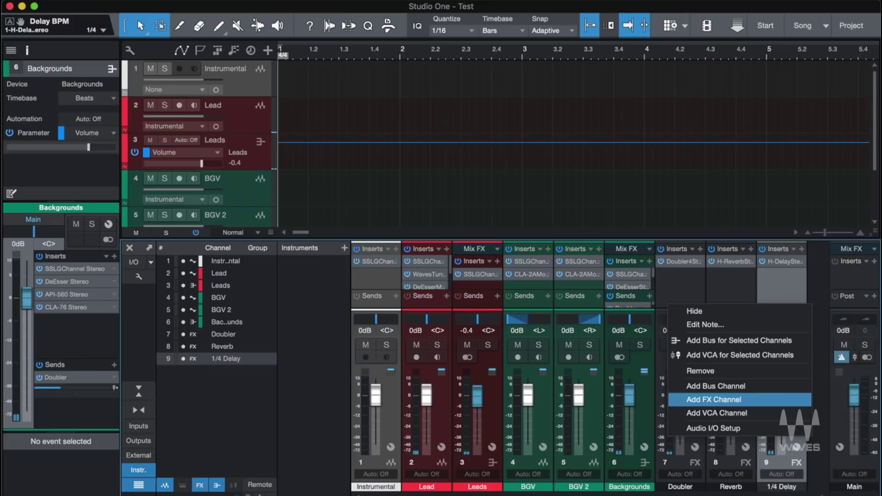
left_click(690, 398)
left_click_drag(752, 261, 795, 276)
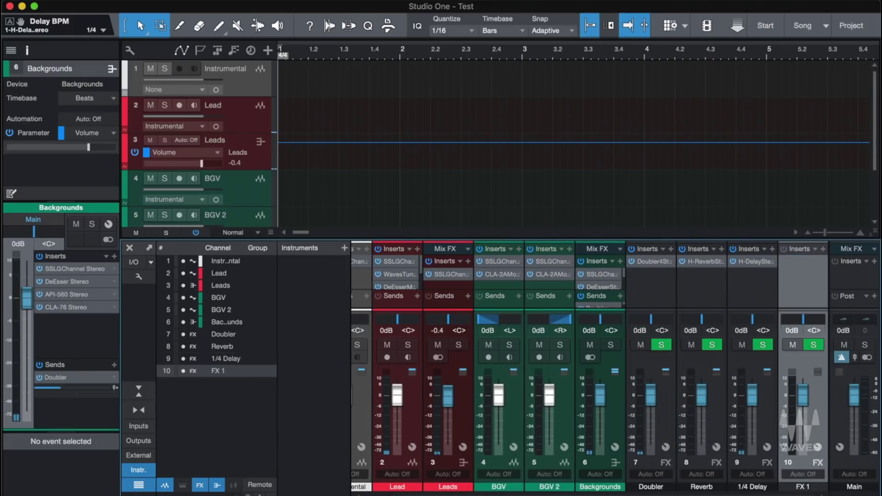
left_click_drag(425, 164, 425, 195)
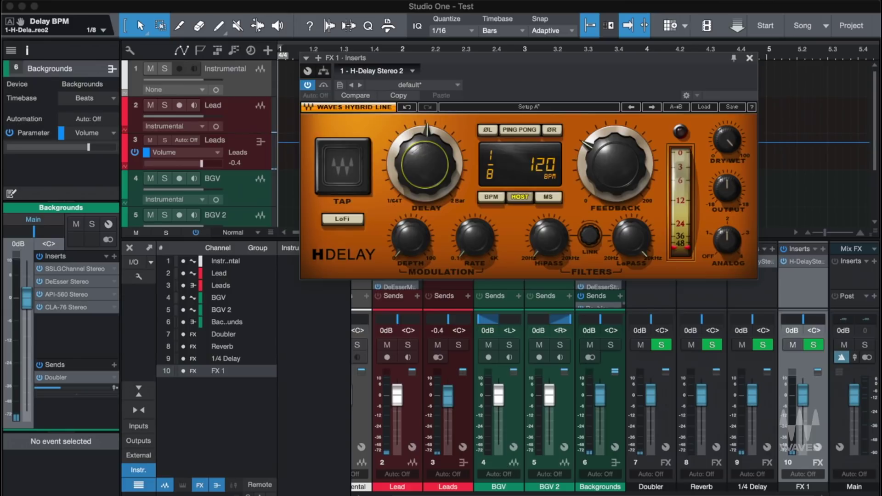
Close the delay plug-in and rename the new FX channel as 1/8 Delay
left_click(750, 57)
double_click(803, 486)
type("1/8 Dlel")
key("BackSpace")
key("BackSpace")
key("BackSpace")
type("elay")
key("Return")
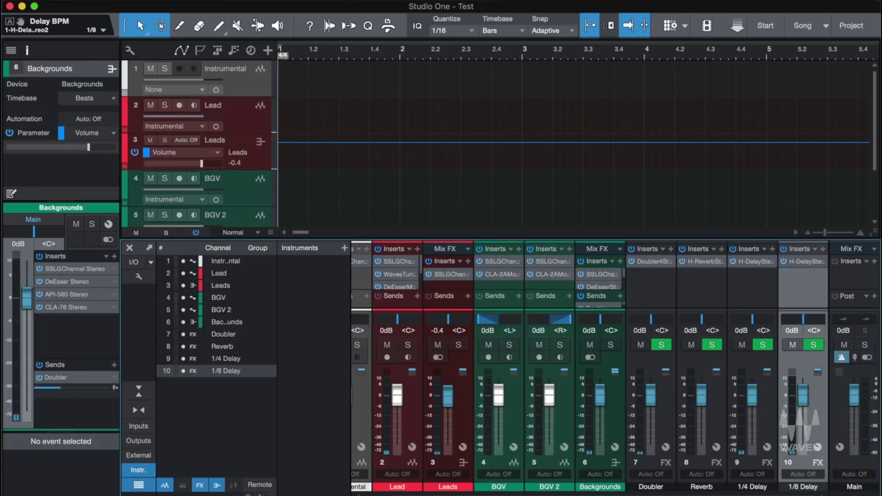
Add a 1/2 Delay FX channel with a copy of H-Delay Stereo and set its delay time
right_click(681, 295)
left_click(727, 392)
left_click_drag(752, 262, 802, 276)
left_click_drag(425, 164, 425, 140)
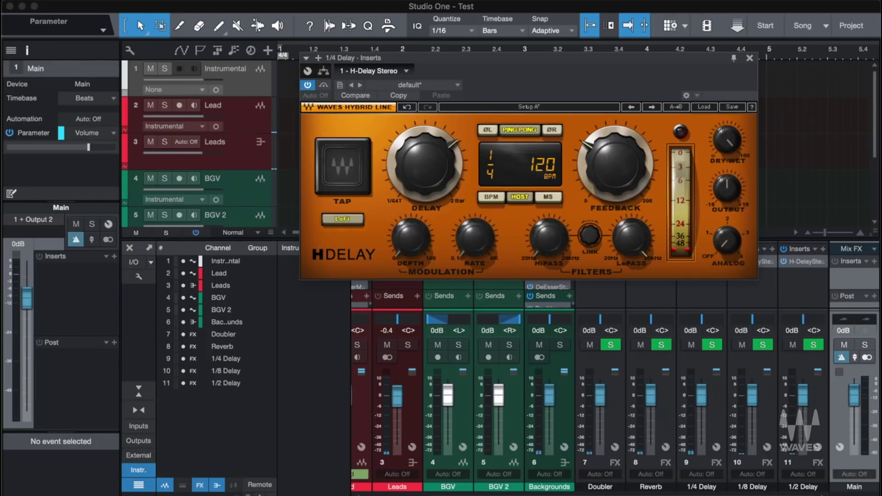
Try the LoFi switch and the high-pass and low-pass filters of the 1/4 Delay channel's H-Delay
left_click(342, 218)
left_click(342, 219)
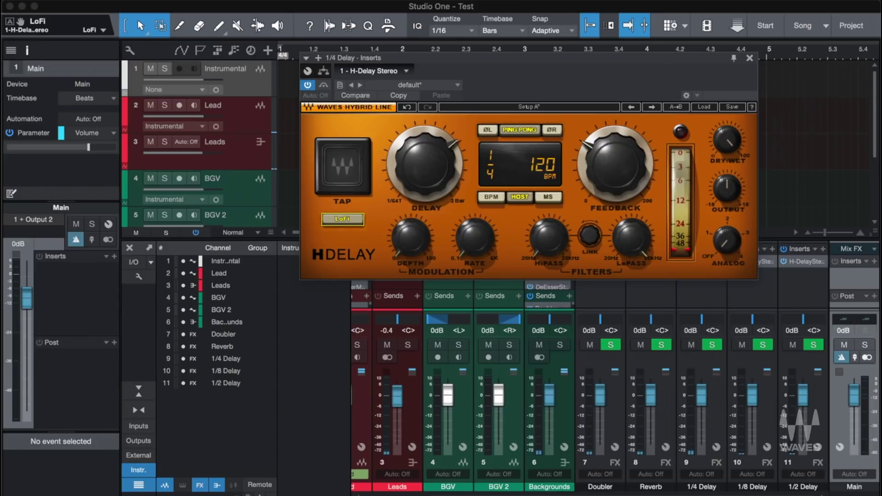
mouse_move(549, 238)
left_mouse_down()
mouse_move(549, 209)
mouse_move(549, 244)
left_mouse_up()
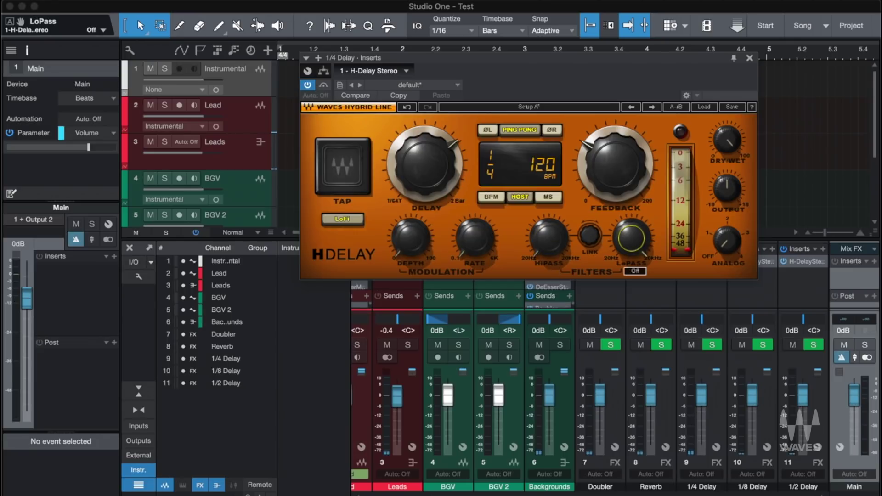
Switch on LoFi and Ping Pong in the 1/8 Delay channel's H-Delay and close the plug-in
left_click(342, 219)
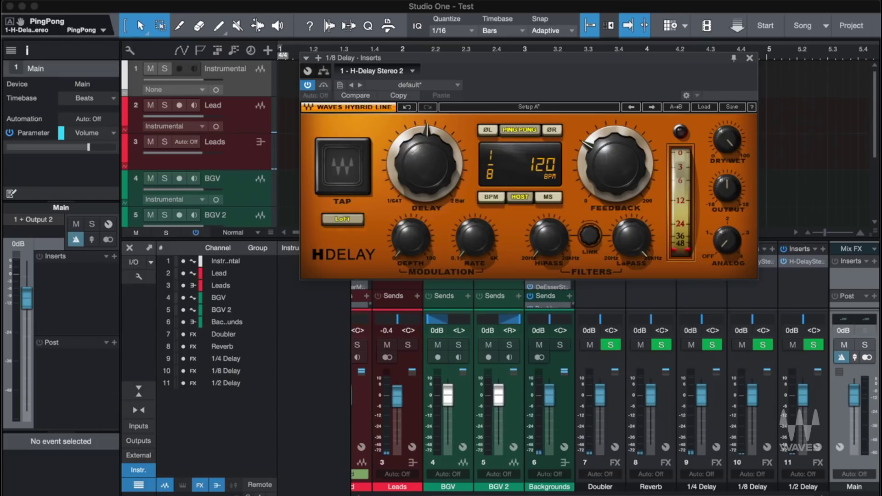
left_click(343, 219)
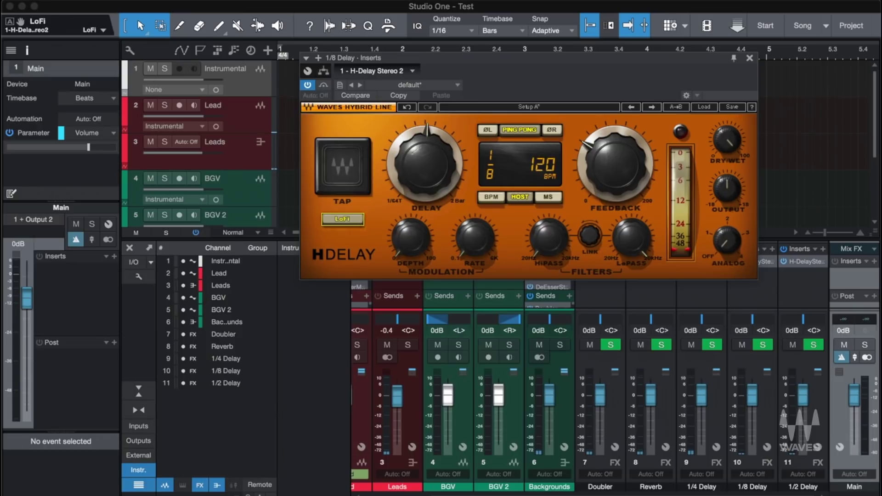
left_click(519, 130)
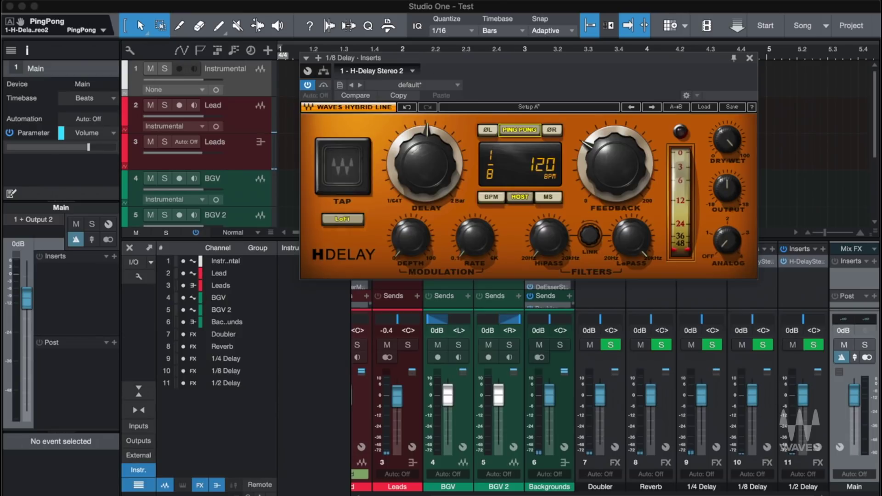
key("Escape")
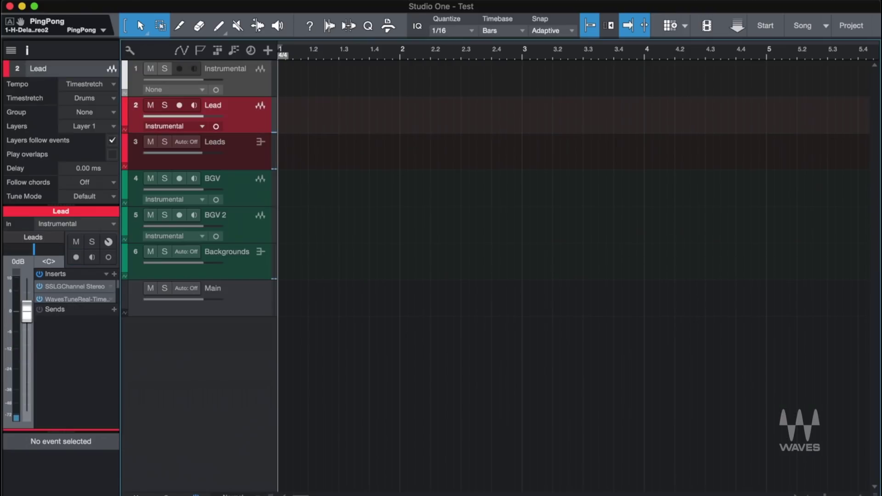
Add sends from the Lead track to the Reverb, 1/4 Delay, 1/8 Delay and 1/2 Delay channels
left_click(114, 309)
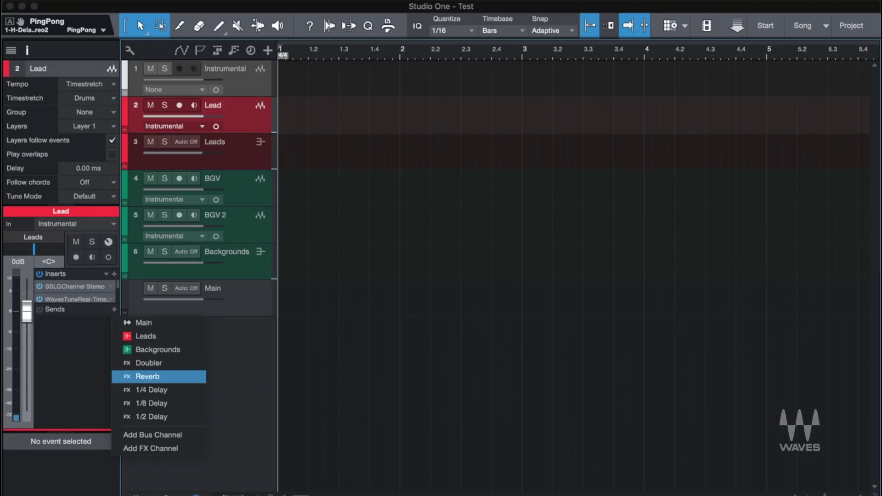
left_click(147, 376)
left_click(114, 309)
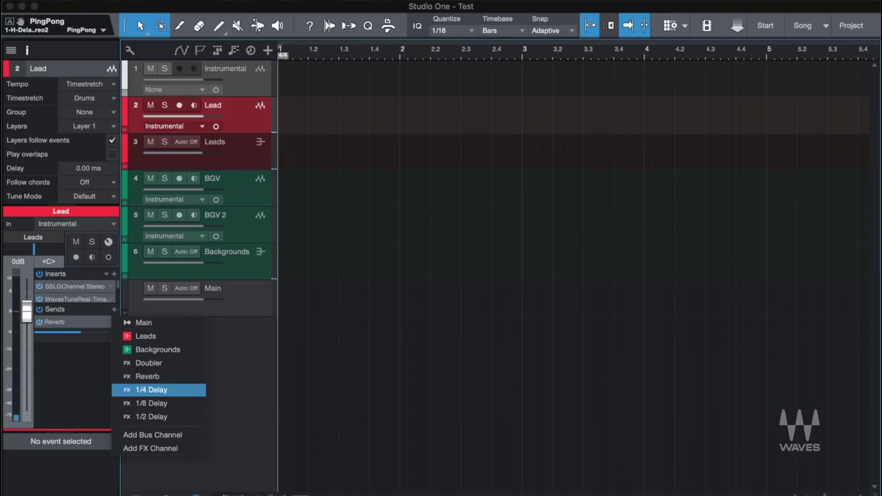
left_click(151, 390)
left_click(114, 309)
left_click(152, 403)
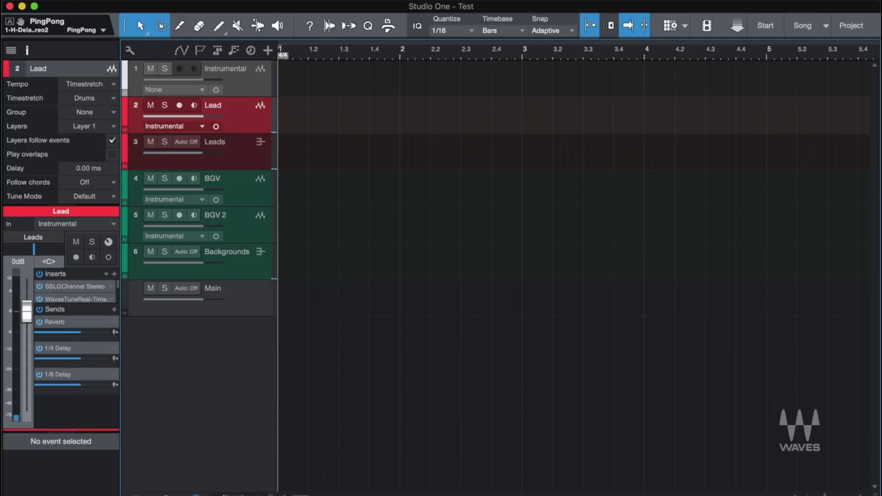
left_click(114, 309)
left_click(151, 417)
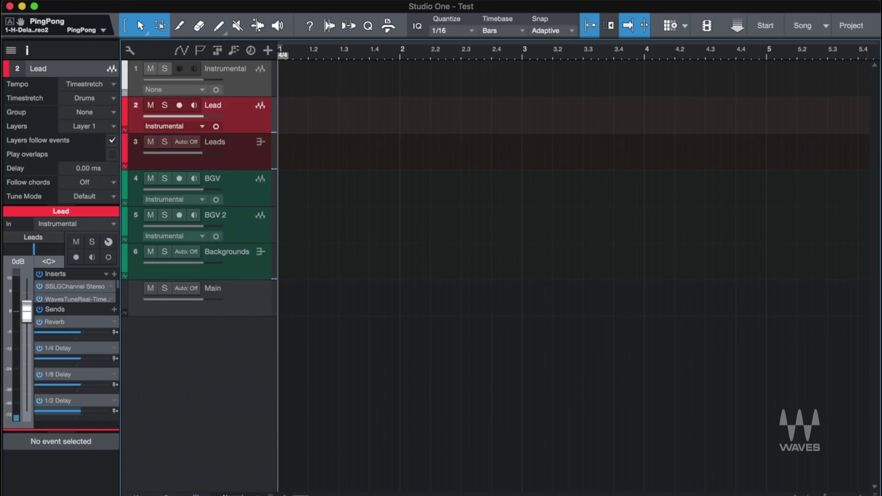
Turn off the Lead track's three delay sends and open the Send Mute automation of its 1/4 Delay send
left_click(39, 400)
left_click(40, 375)
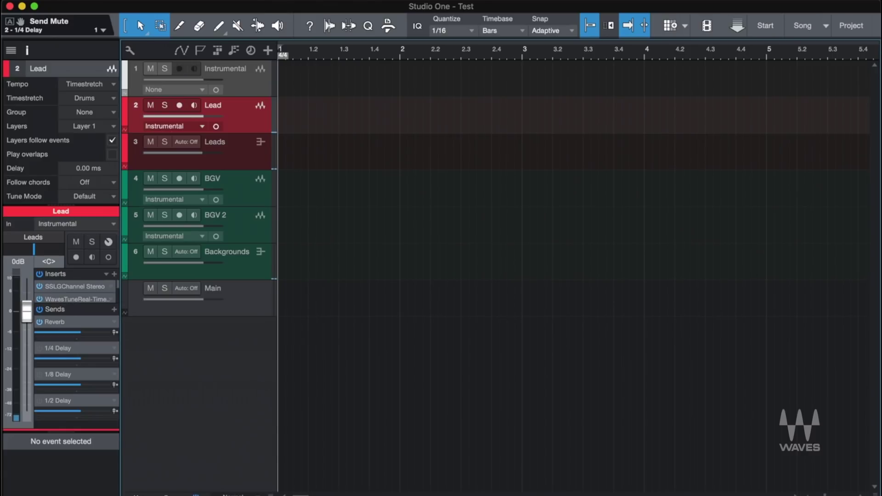
right_click(39, 348)
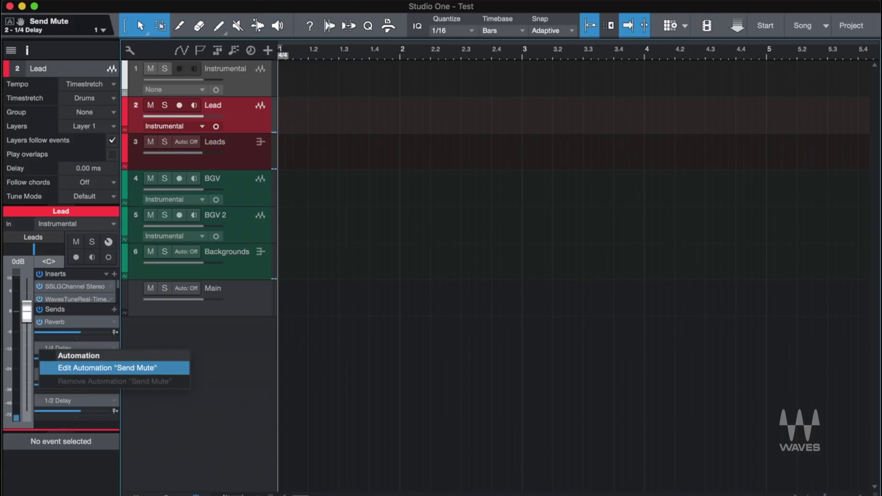
left_click(107, 367)
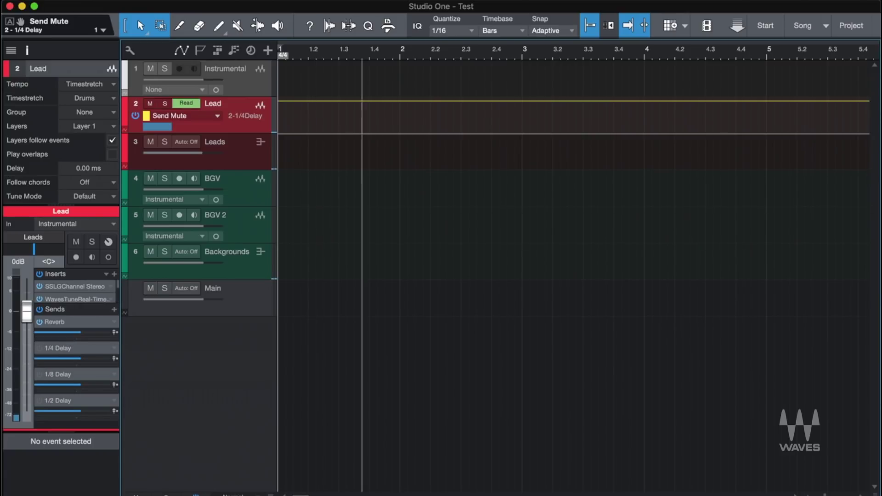
Try a short unmuted section in the Lead track's 1/4 Delay Send Mute automation just before bar 2 and play it back
left_click_drag(370, 117, 392, 171)
key("space")
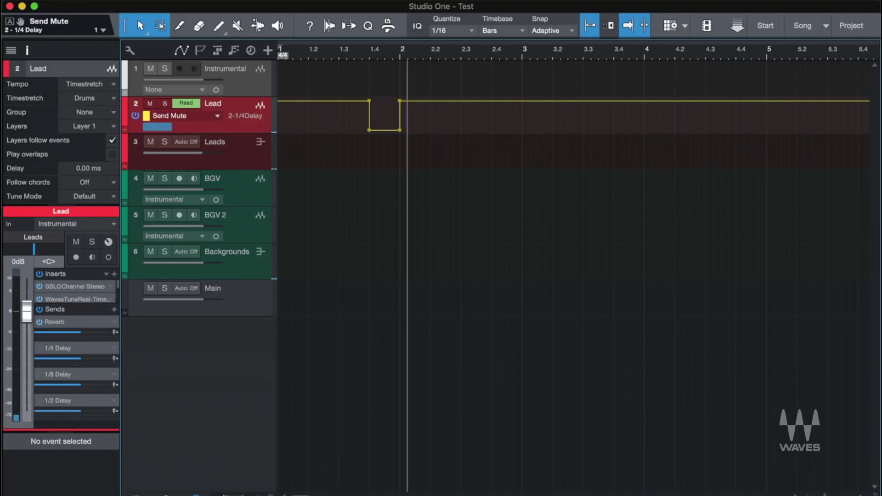
key("space")
left_click_drag(407, 115, 425, 115)
key("super+z")
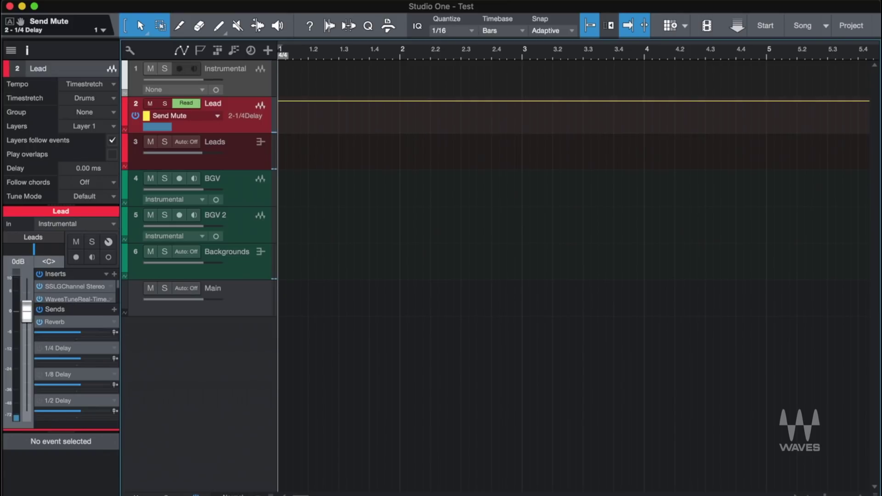
Add a Reverb send to the Backgrounds bus and set its level to -23.9 dB
left_click(546, 275)
left_click(114, 301)
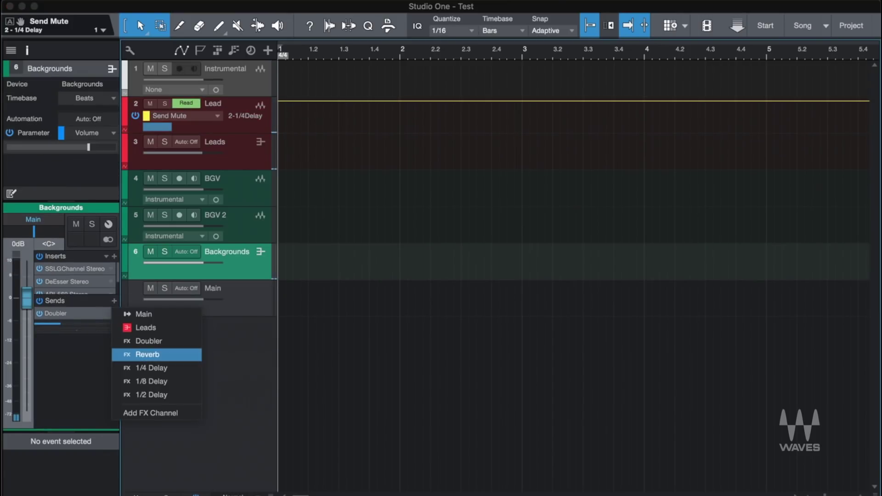
left_click(138, 355)
left_click_drag(81, 351, 60, 350)
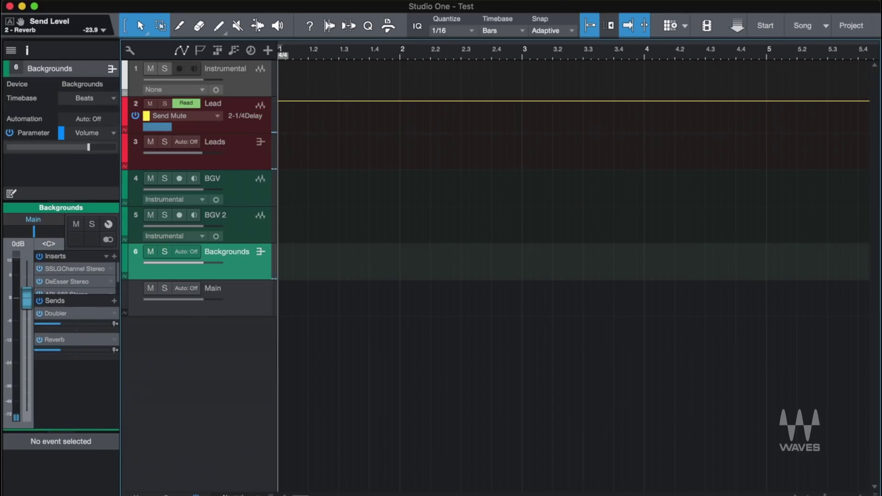
Add sends from the Backgrounds bus to the 1/4 Delay, 1/8 Delay and 1/2 Delay channels
left_click(114, 300)
left_click(152, 367)
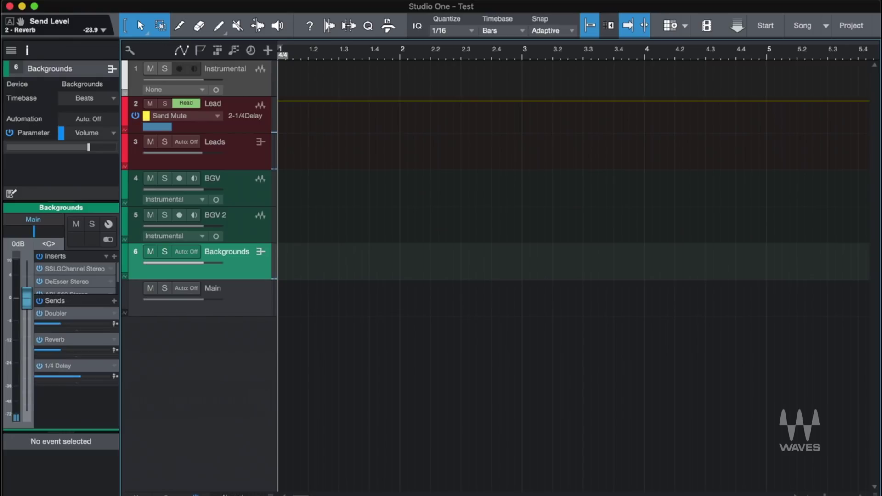
left_click(114, 301)
left_click(152, 381)
left_click(114, 301)
left_click(152, 395)
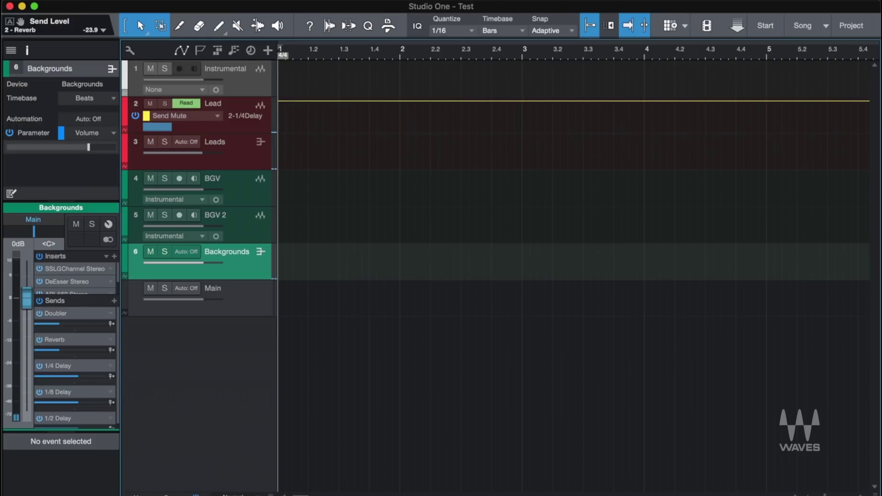
Set the Analog control to Off in the 1/4 Delay channel's H-Delay
key("F3")
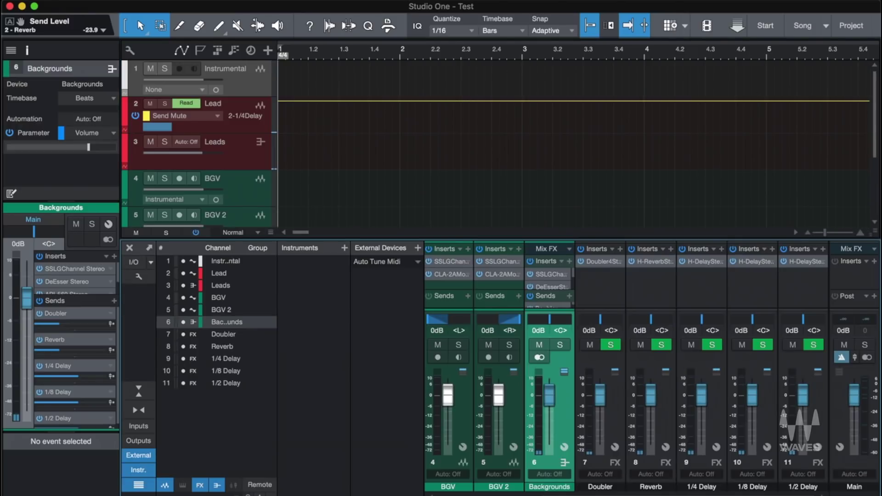
double_click(701, 261)
left_click_drag(727, 240, 727, 259)
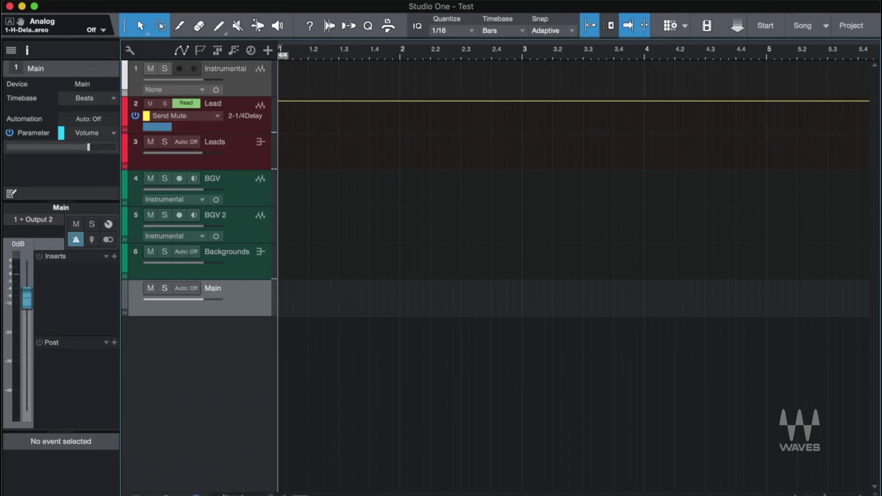
Insert GW MixCentric Stereo on the Main channel and set its intensity to 20.8
left_click(114, 256)
type("gw ")
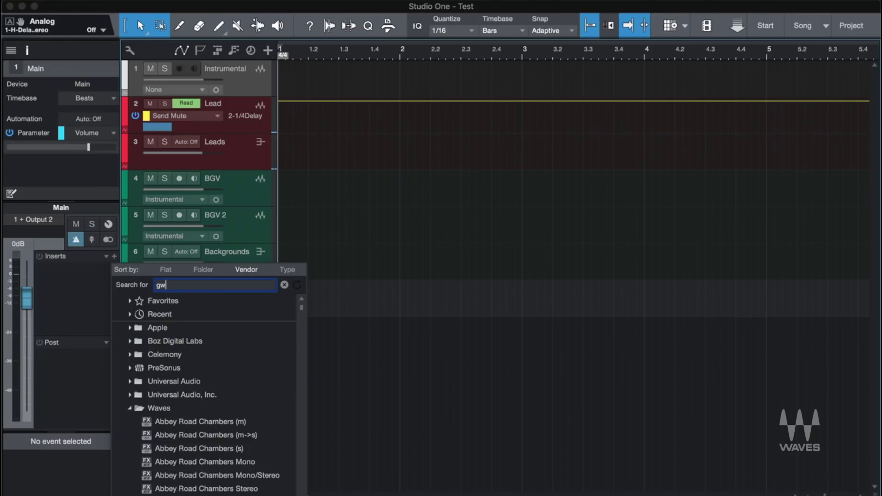
type("m")
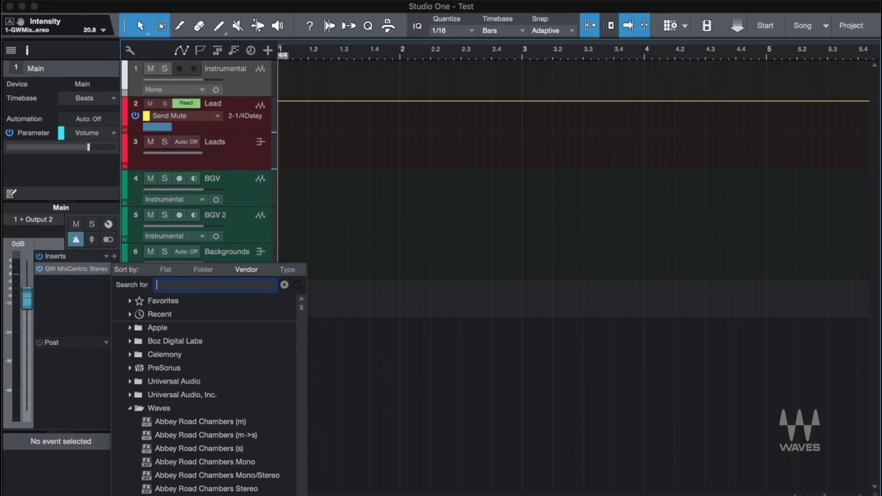
Insert L1 limiter Stereo after GW MixCentric on the Main channel and set its output ceiling to -0.3 dB
type("I1")
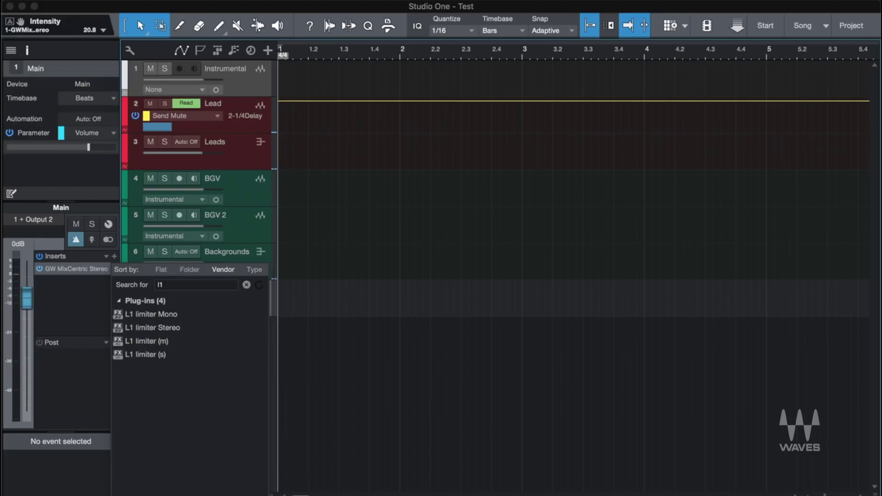
left_click(153, 328)
key("Return")
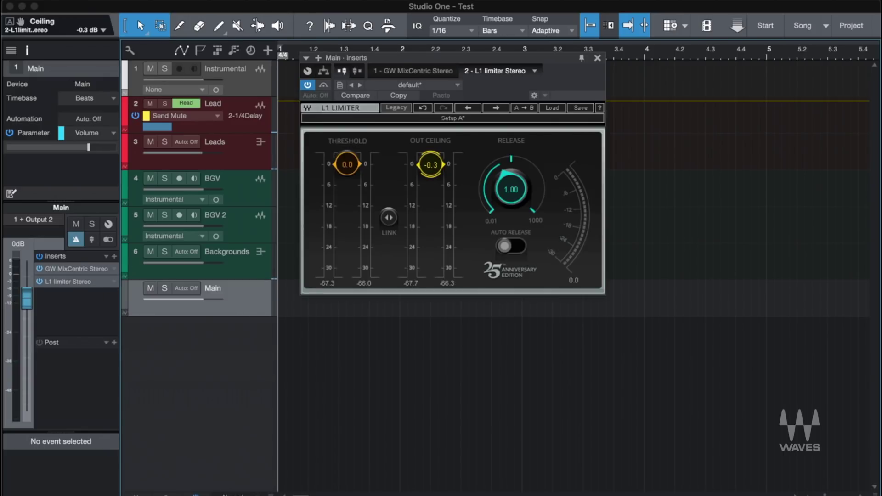
Set the L1 limiter's threshold to -0.8 dB and bypass all inserts on the Main channel
left_click_drag(348, 165, 347, 167)
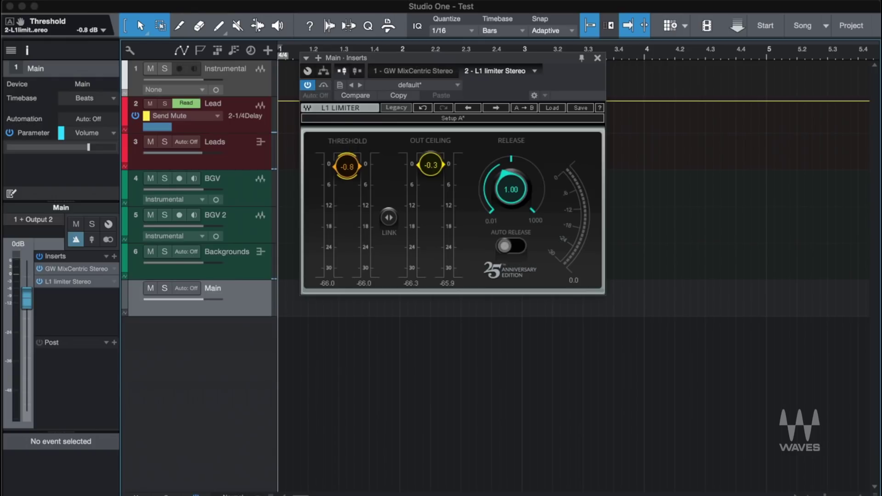
key("super+w")
left_click(39, 256)
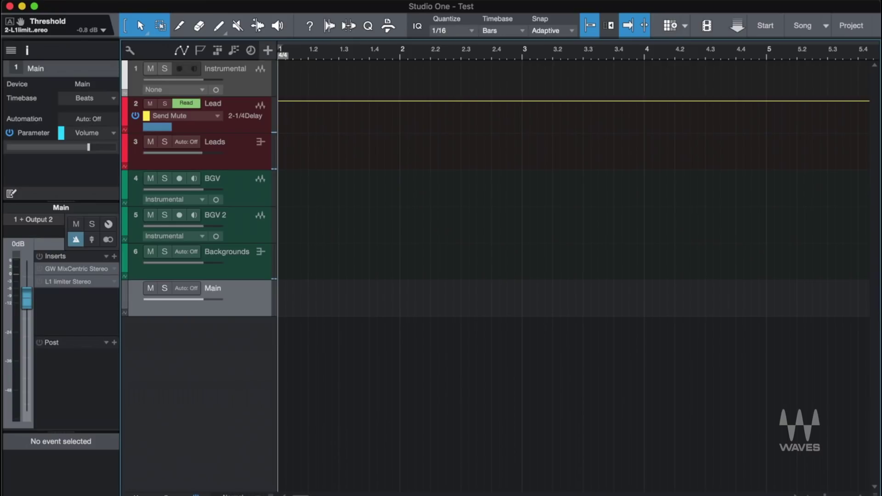
Add one mono audio track named Phone and move it between the Instrumental and Lead tracks
left_click(267, 50)
type("Phone")
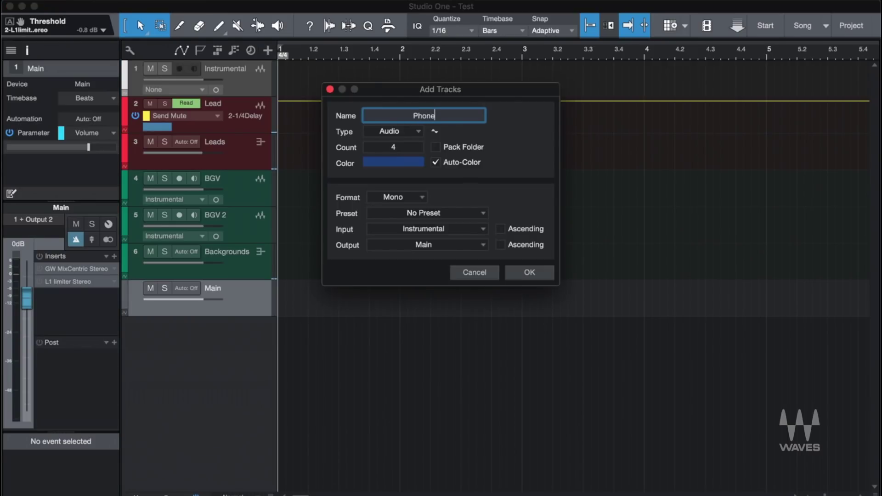
key("Tab")
type("1")
key("Tab")
key("Return")
left_click_drag(248, 335, 258, 115)
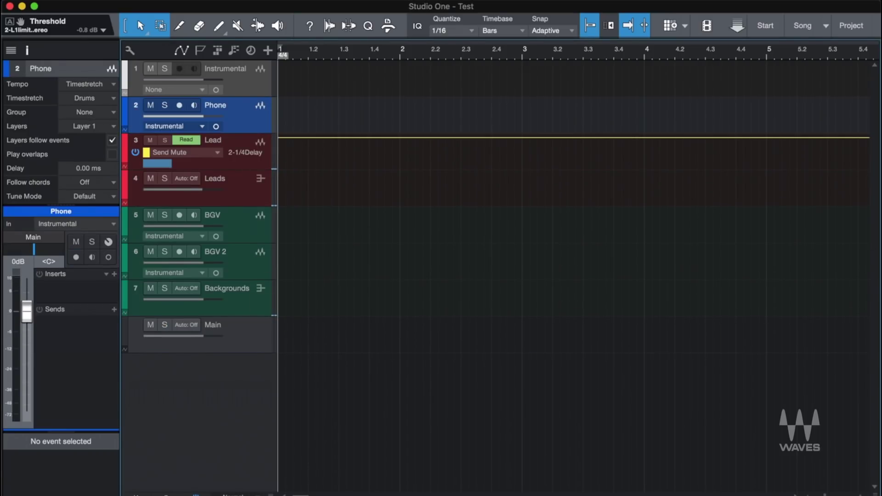
Copy the Lead track's SSLGChannel, Waves Tune Real-Time, DeEsser, API-560 and CLA-76 inserts to the Phone track in the same order
left_click(239, 161)
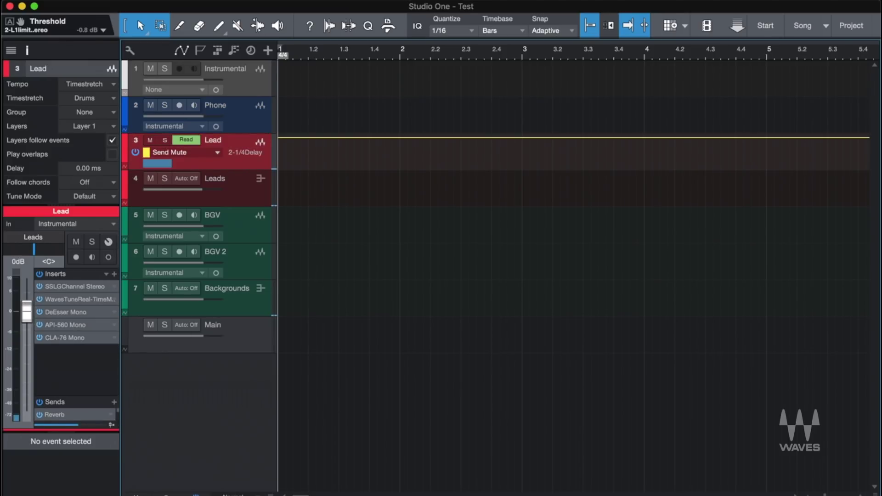
left_click_drag(73, 287, 207, 112)
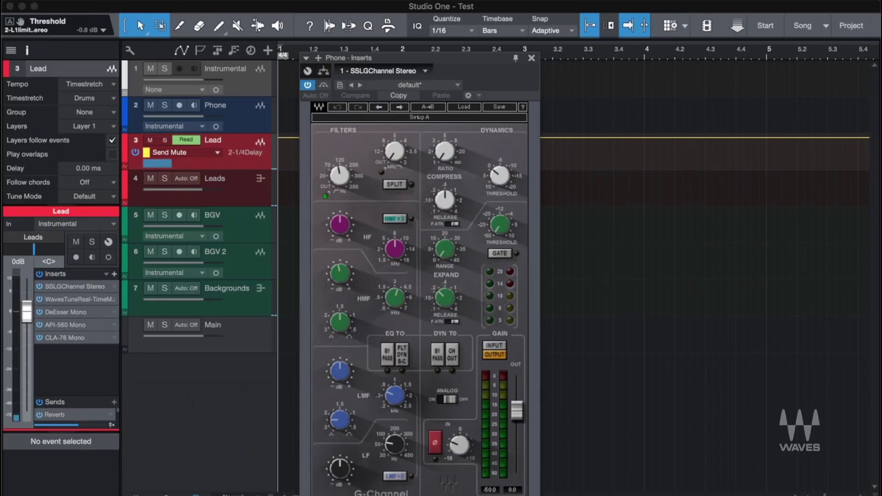
left_click_drag(76, 299, 206, 113)
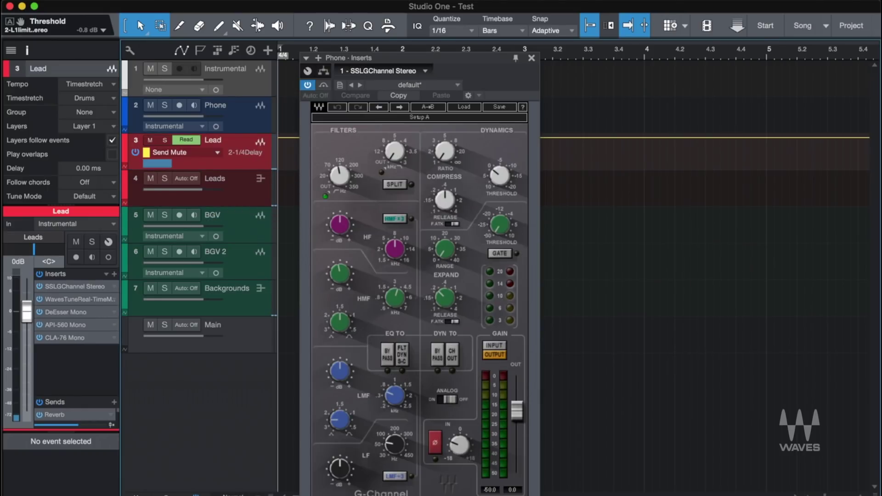
left_click_drag(66, 312, 207, 112)
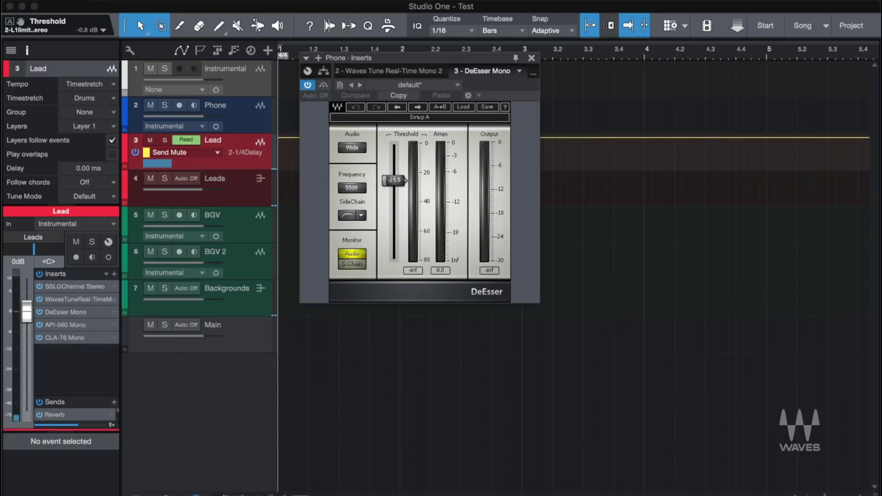
left_click_drag(66, 325, 207, 112)
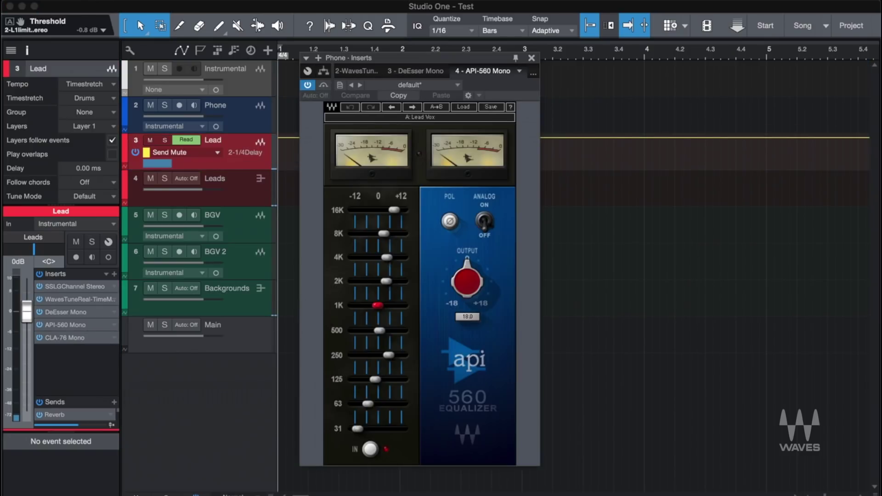
left_click_drag(66, 338, 207, 113)
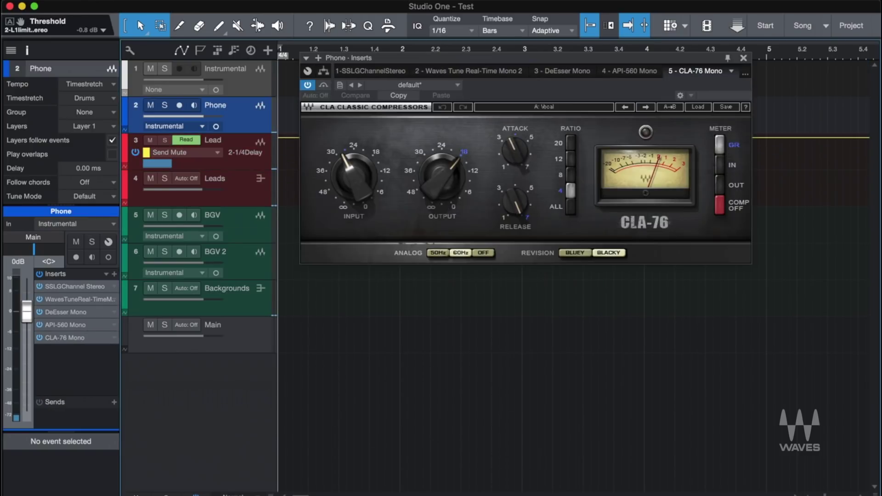
left_click(744, 58)
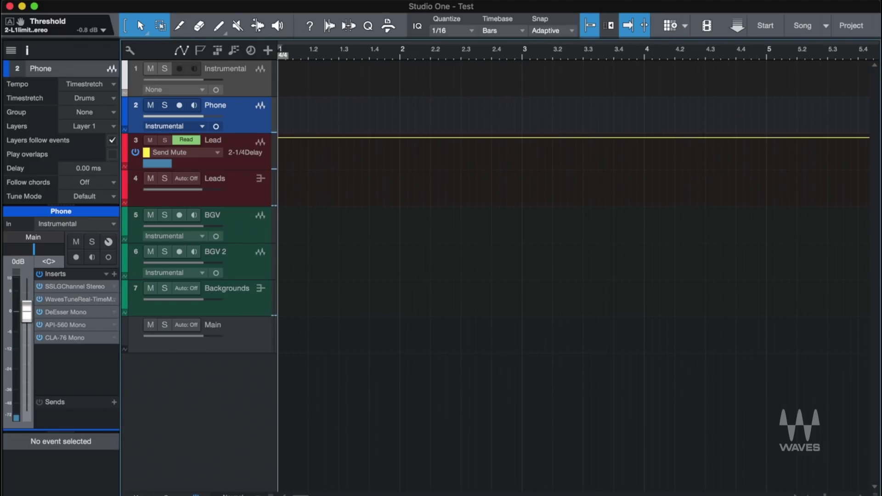
Insert Pro EQ after CLA-76 on the Phone track
left_click(114, 274)
left_click(214, 21)
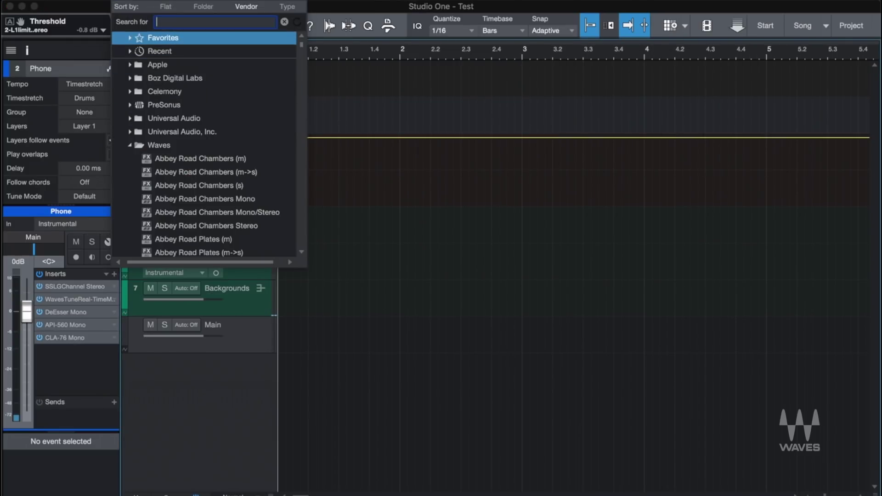
type("pro")
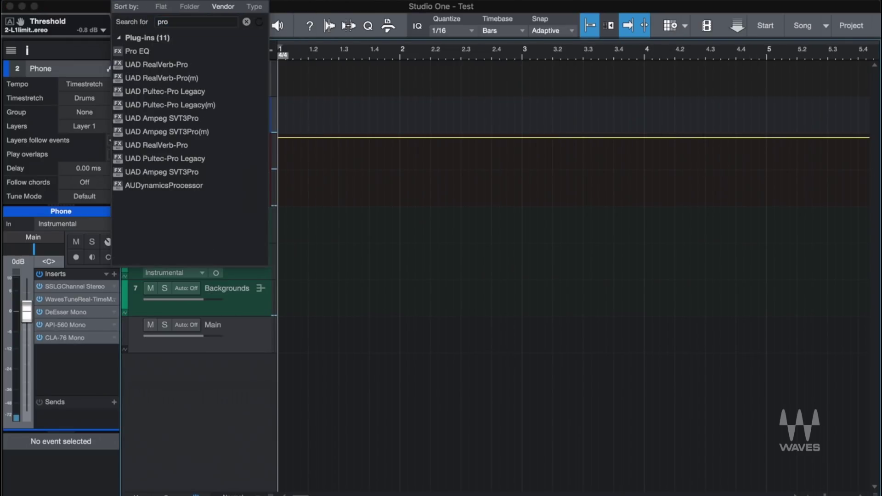
left_click(137, 51)
key("Return")
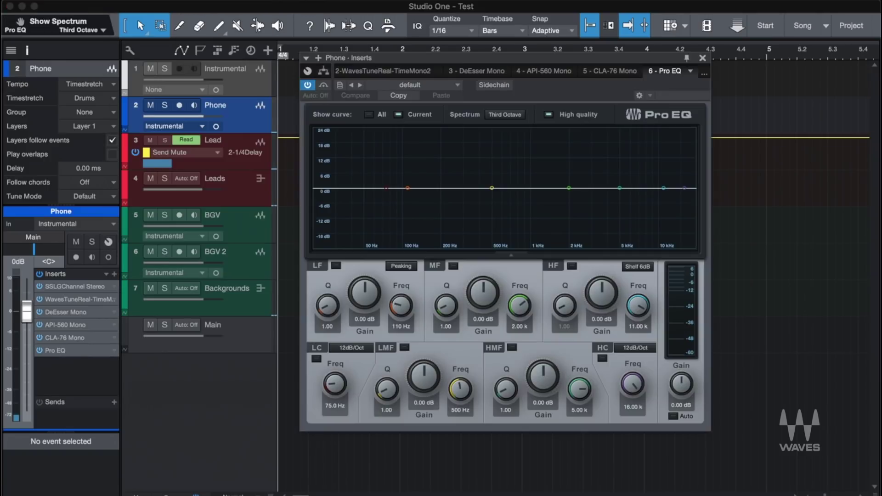
Load the Telephone preset from the Misc group in the Phone track's Pro EQ and lower the HMF gain to 5.88 dB
left_click(410, 85)
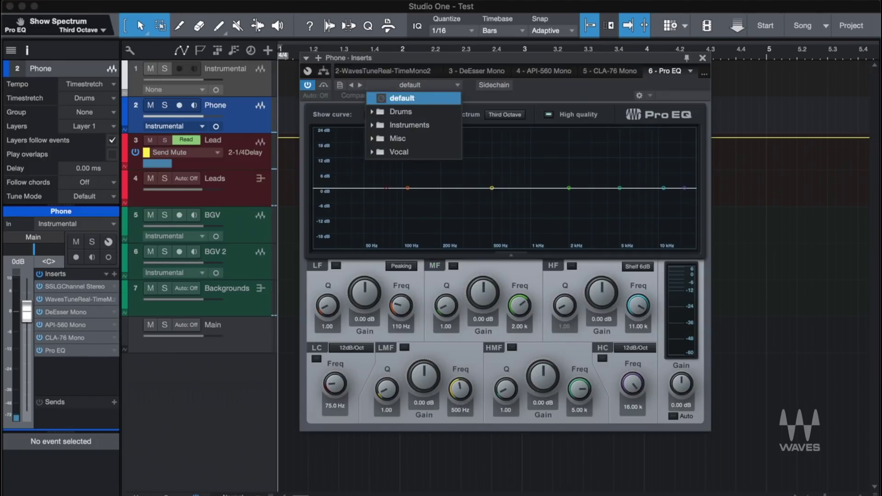
left_click(397, 139)
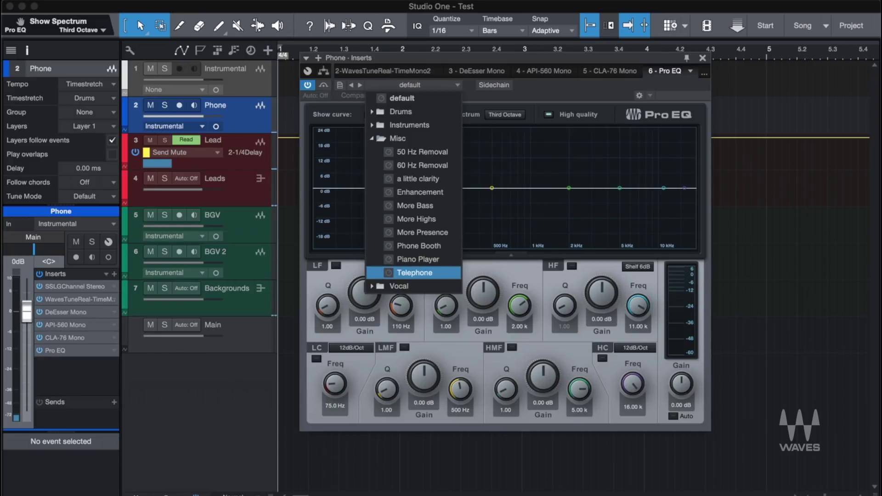
left_click(414, 272)
left_click_drag(574, 163, 573, 172)
left_click(703, 58)
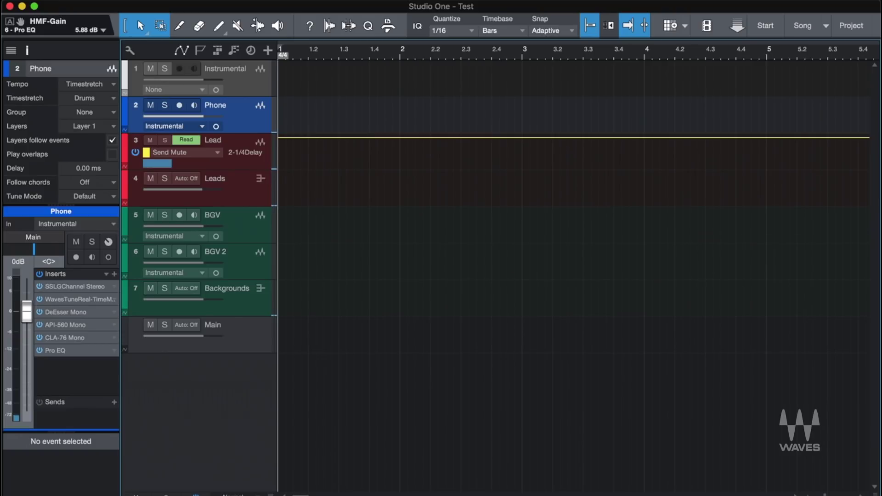
Move Pro EQ ahead of CLA-76 in the Phone track's insert chain and switch the track to stereo
left_click_drag(55, 350, 78, 354)
key("3")
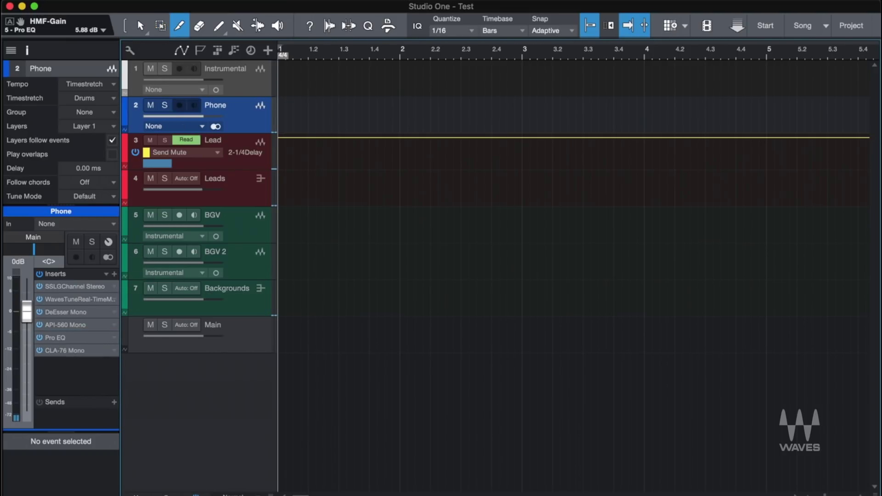
key("m")
key("e")
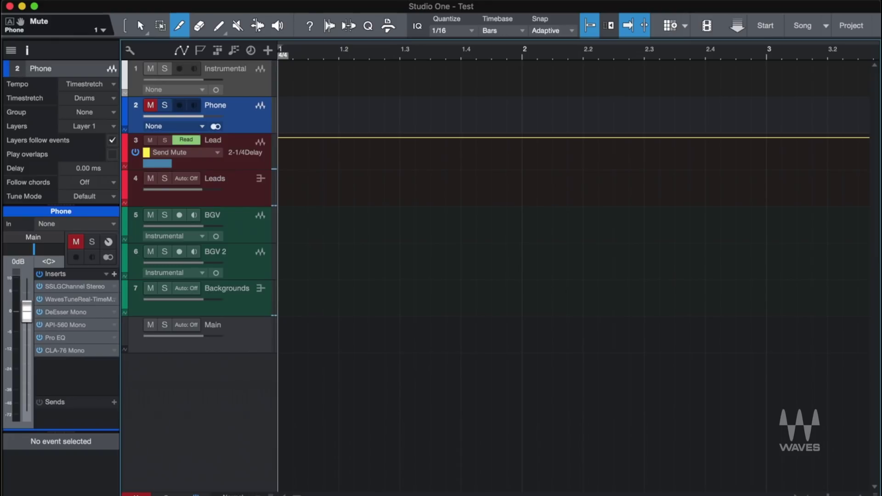
Insert Brauer Motion Stereo after CLA-76 on the Phone track, keeping its default settings
left_click(113, 274)
left_click(214, 22)
type("motion")
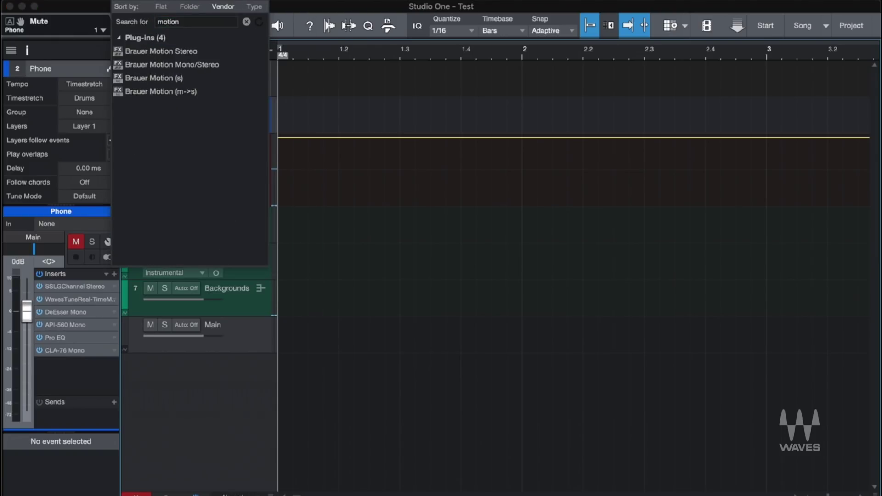
key("Down")
key("Return")
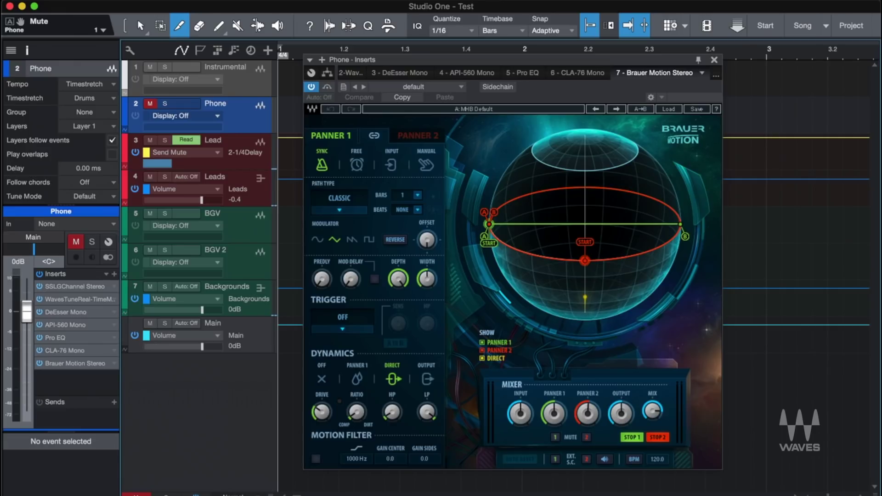
left_click(714, 60)
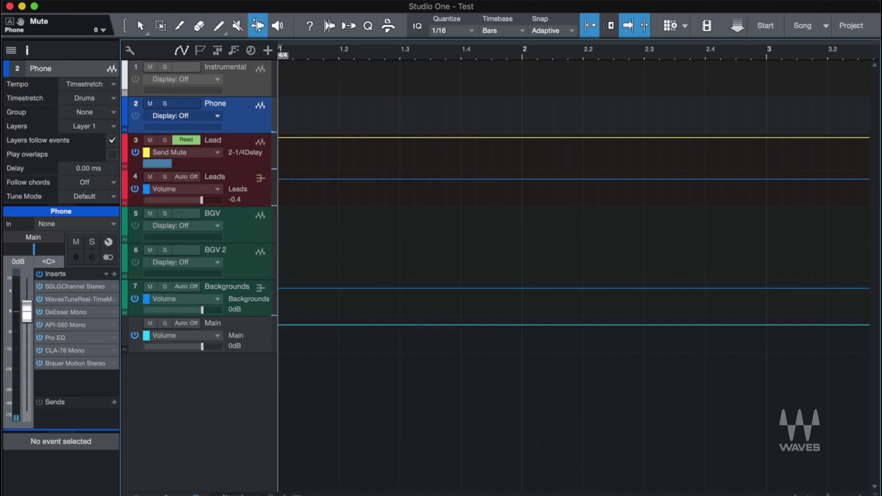